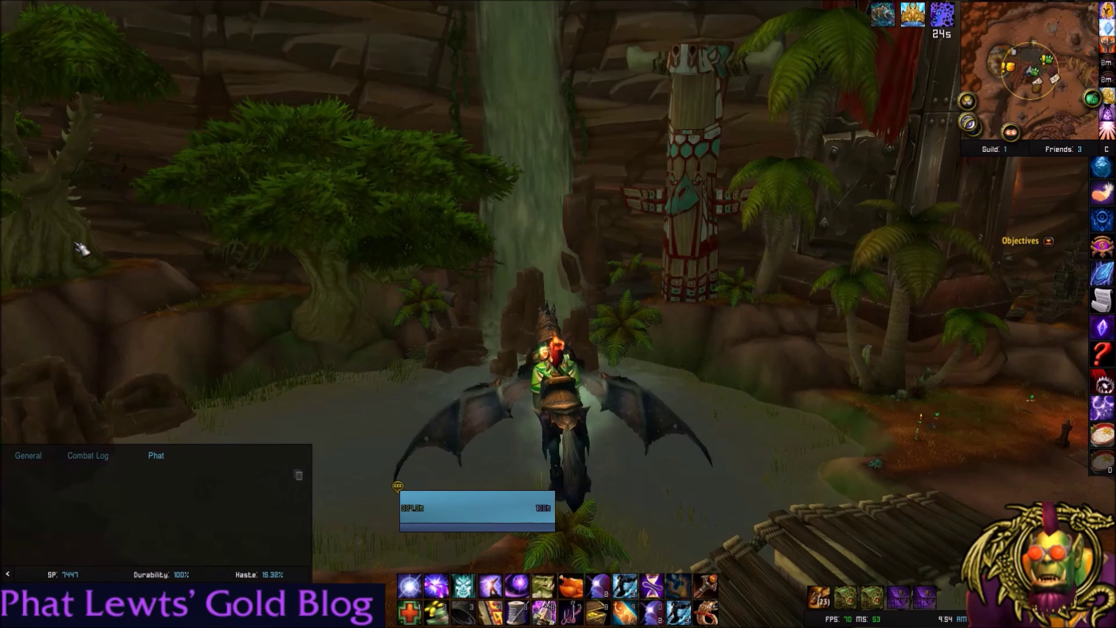
From TSM_Crafting's TSM Groups tab, create the Enchanting profession group, then close the window.
key(1)
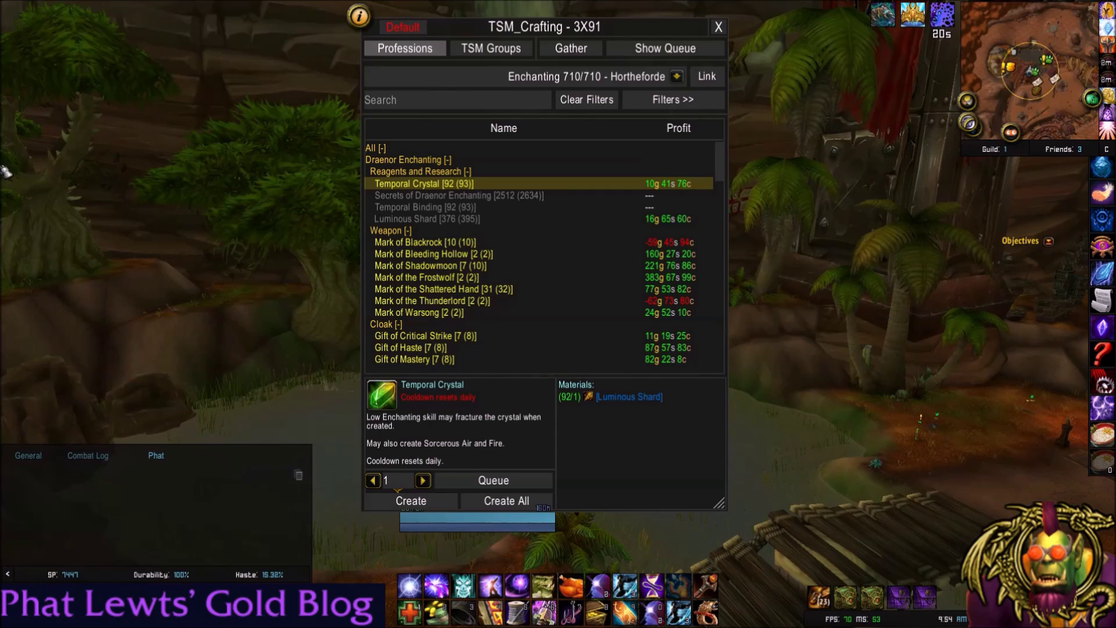
click(462, 53)
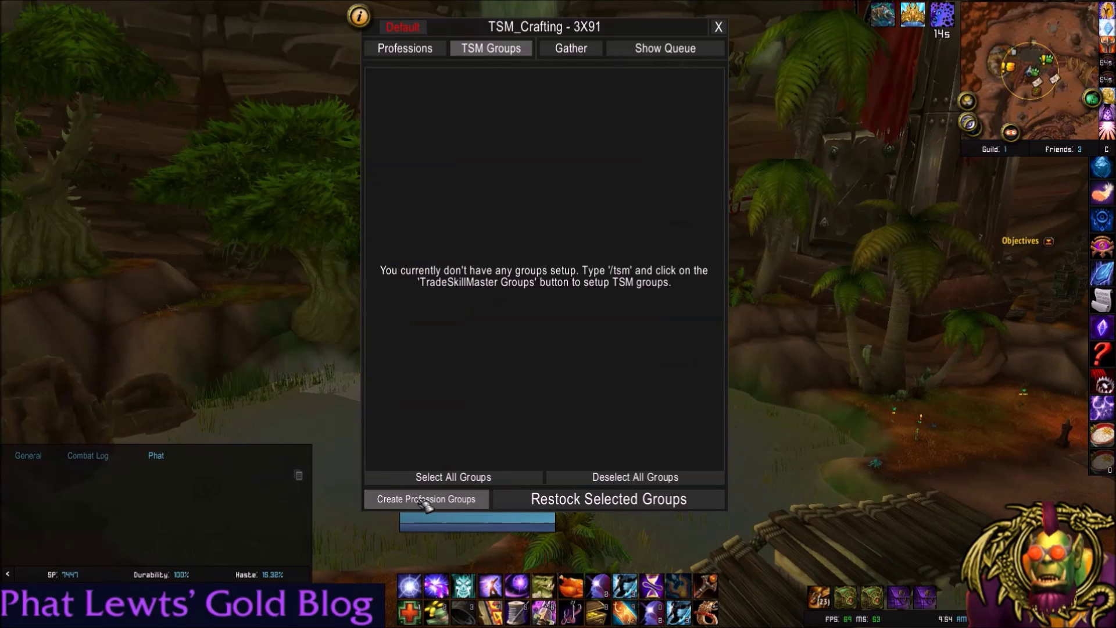
click(423, 502)
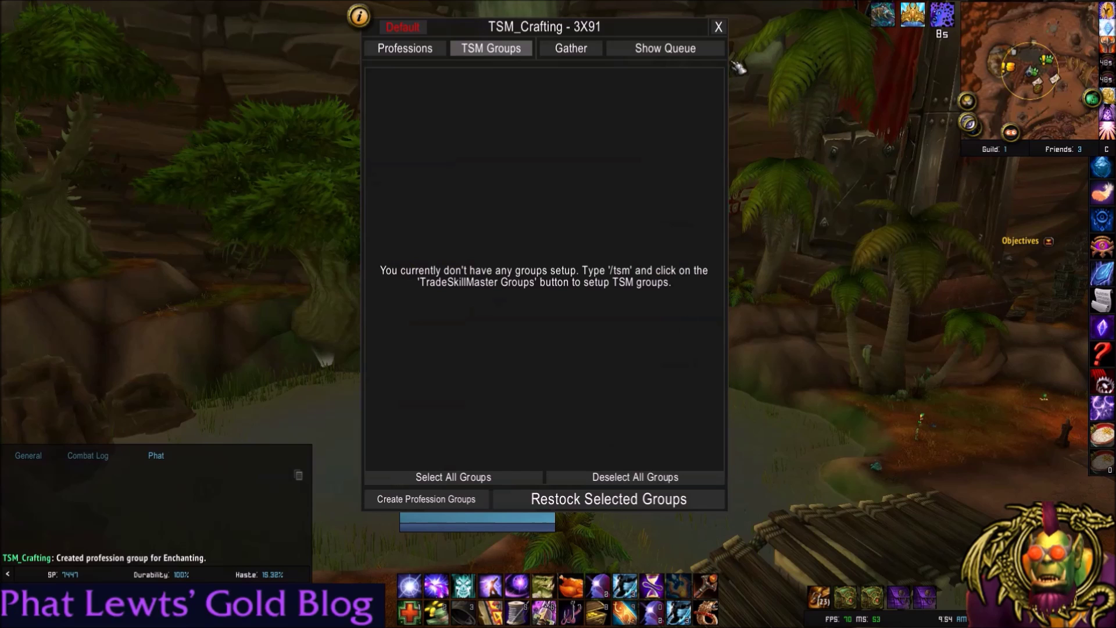
click(718, 27)
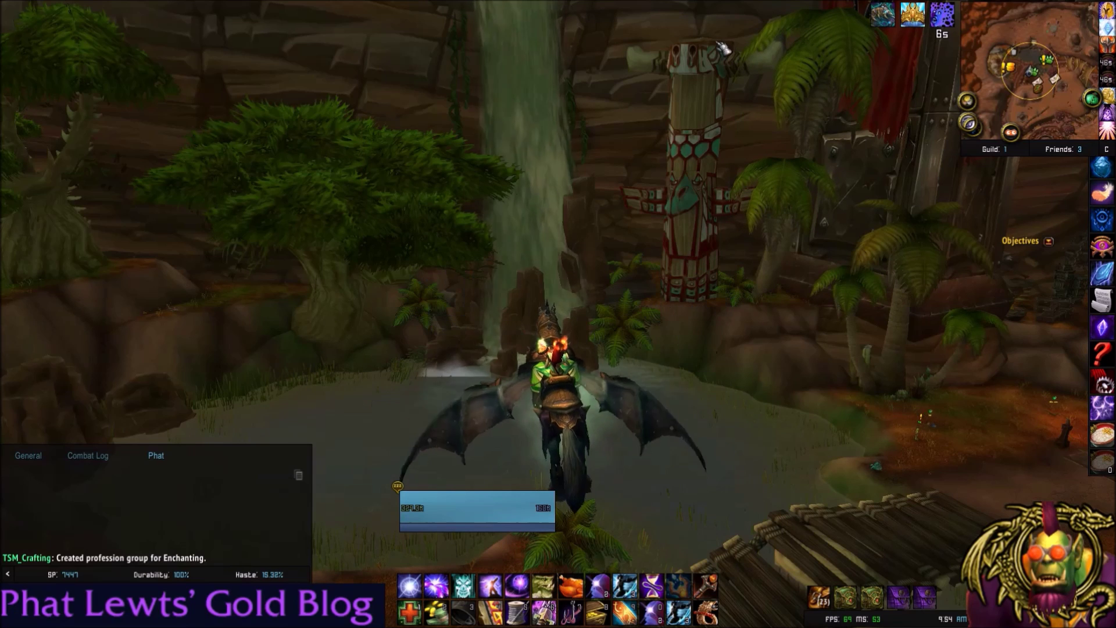
Open TradeSkillMaster's Groups settings page with the /tsm command.
text(/tsm)
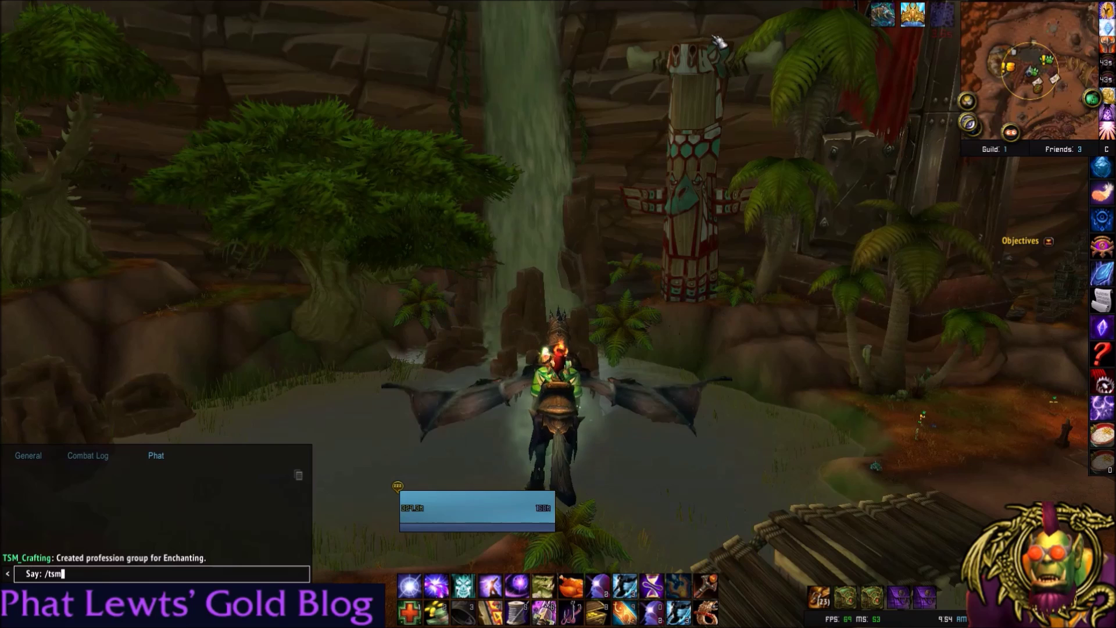
key(Return)
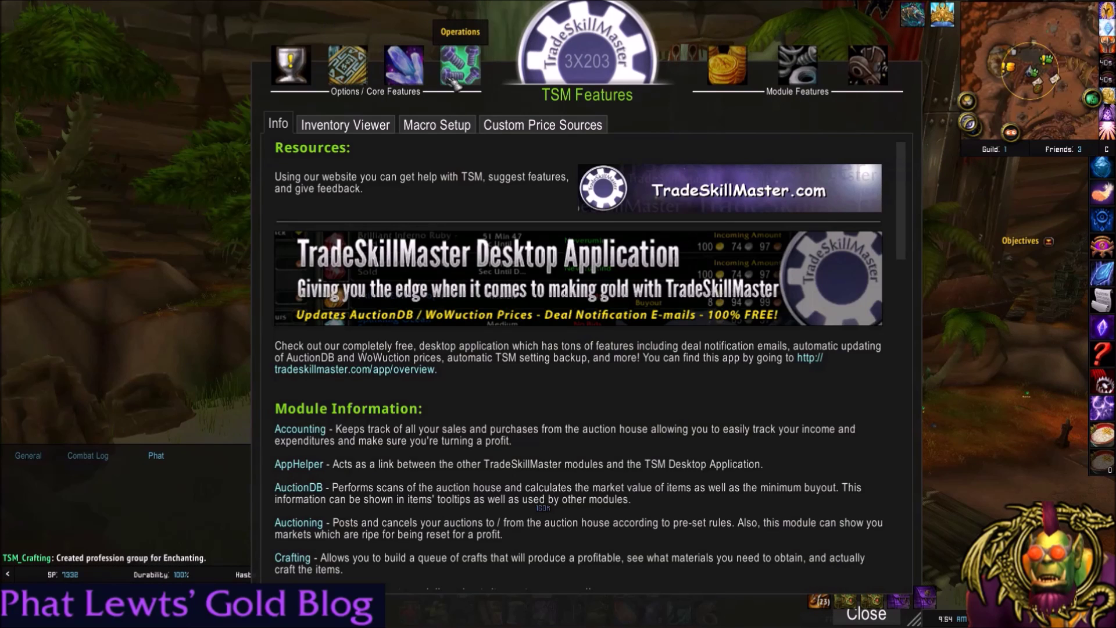
click(410, 70)
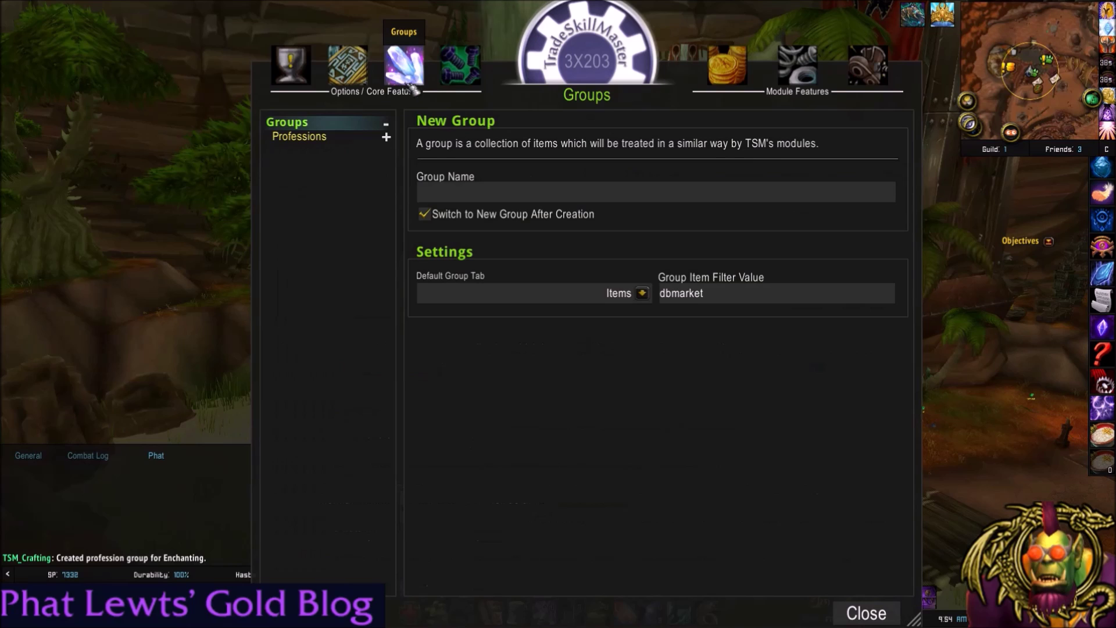
Expand Professions and Enchanting to reveal Crafts and Materials, then browse Enchanting's items.
click(299, 137)
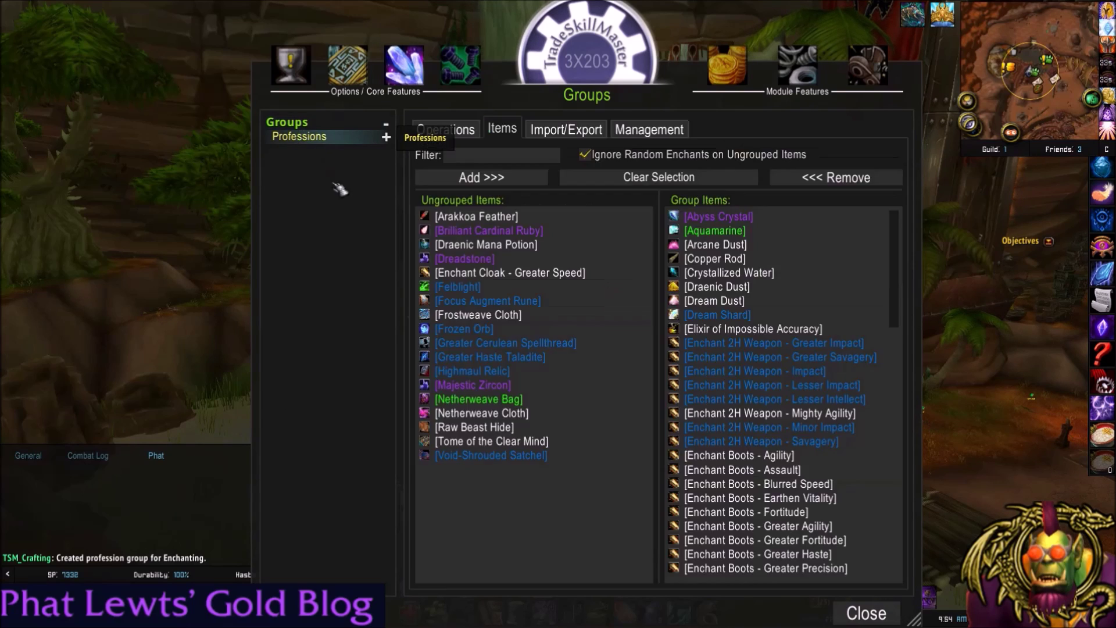
click(386, 138)
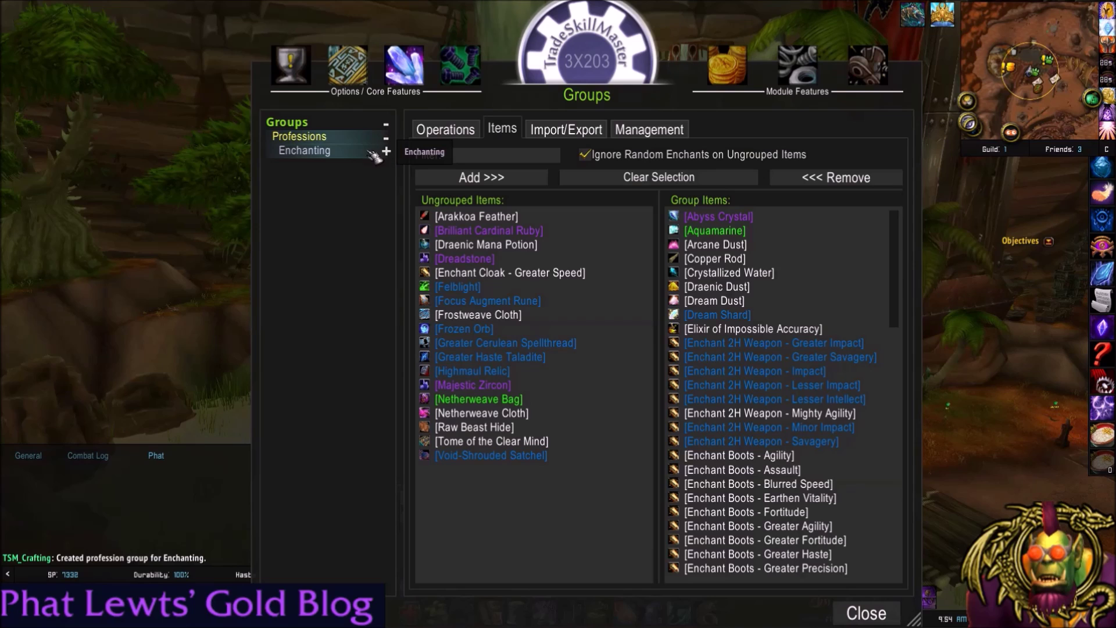
click(386, 151)
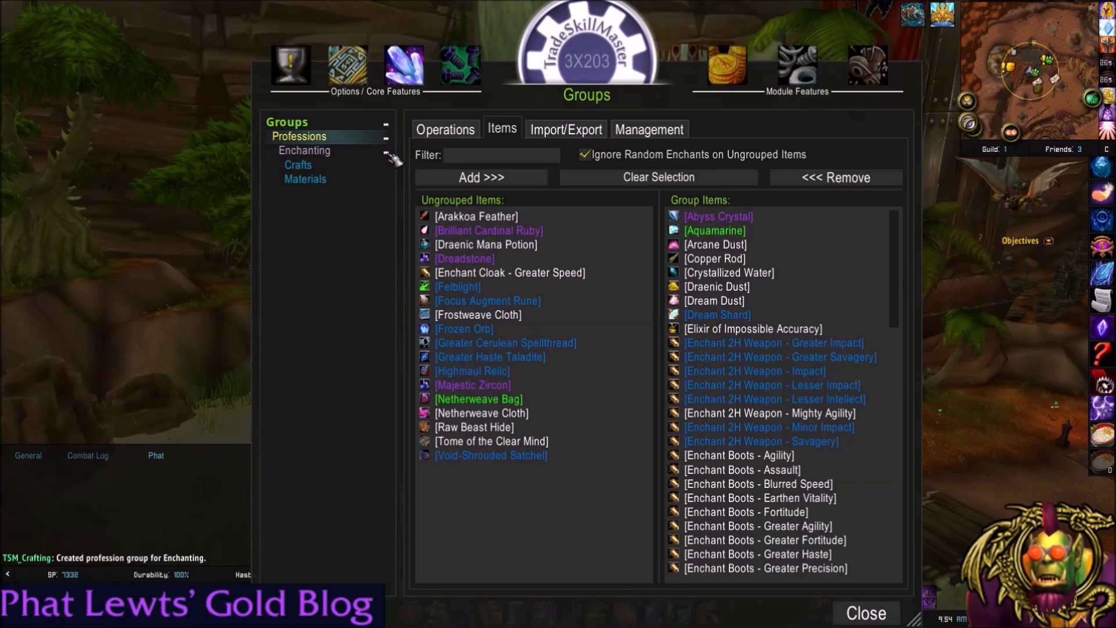
click(305, 150)
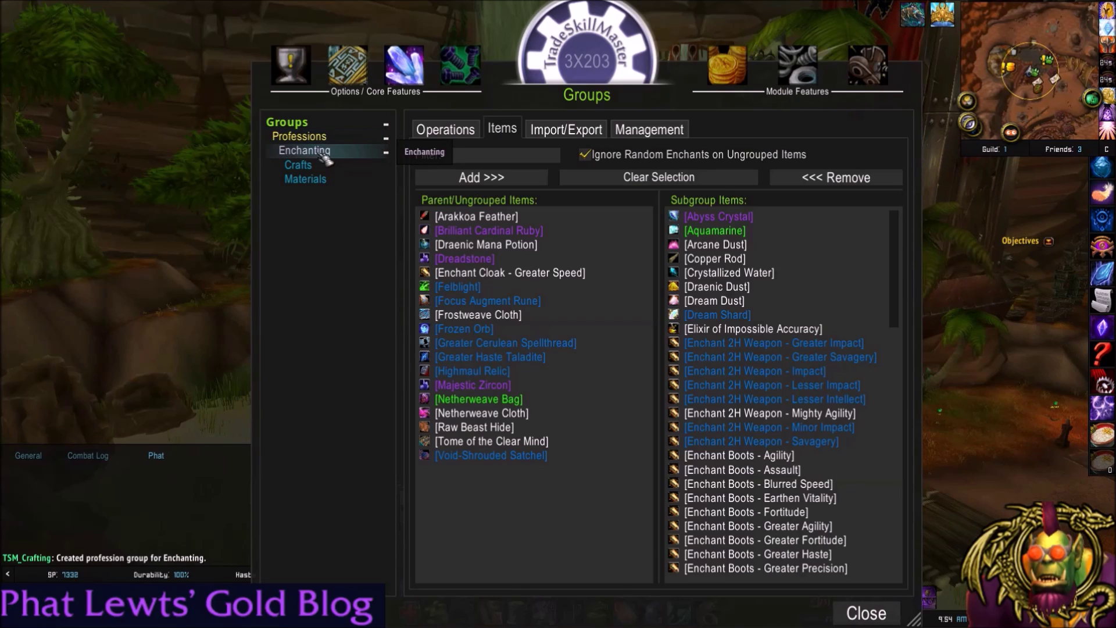
scroll(750, 285, down, 10)
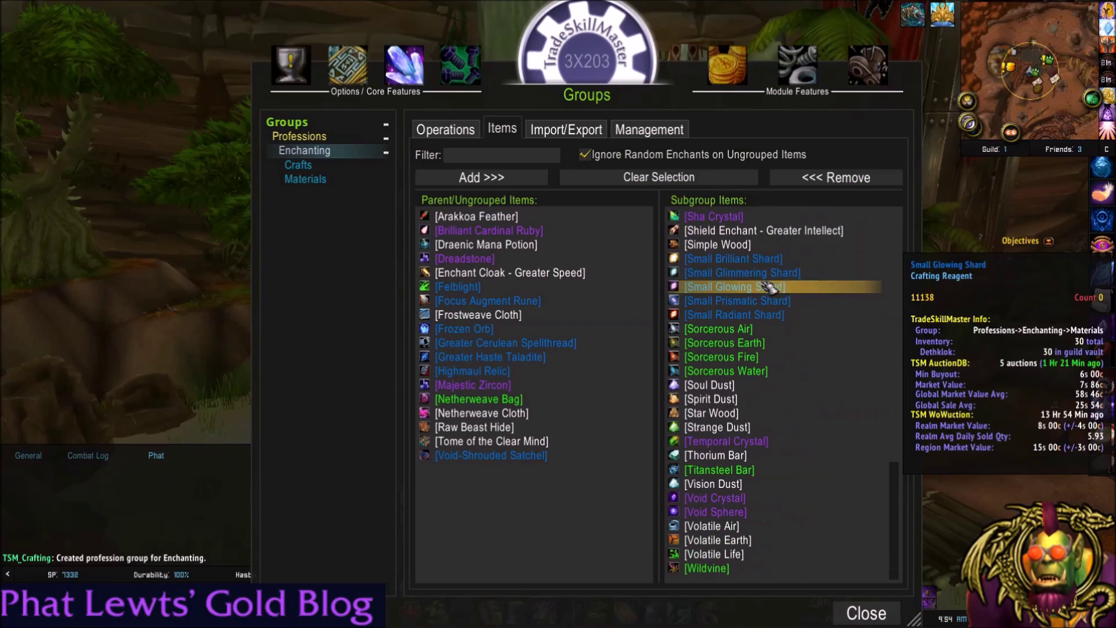
scroll(754, 299, up, 15)
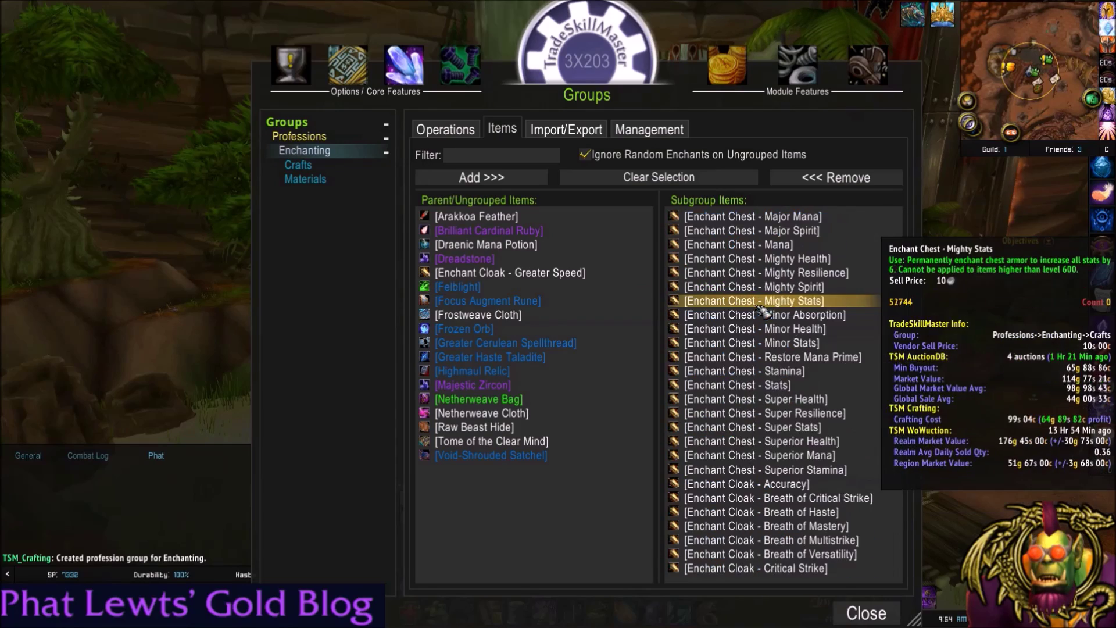
scroll(792, 313, down, 6)
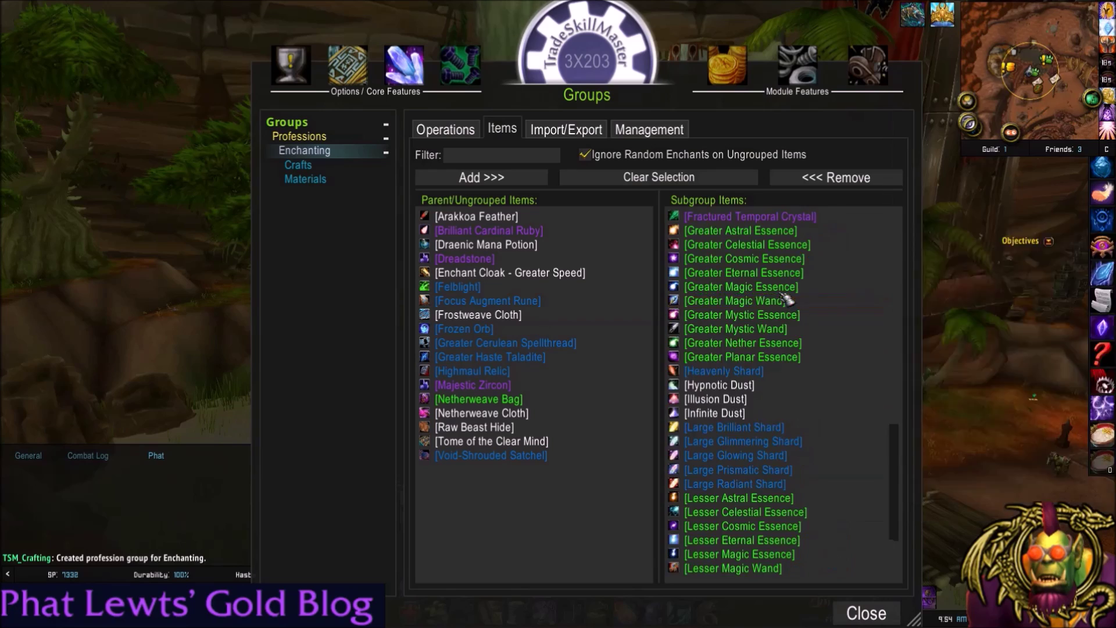
scroll(788, 305, up, 4)
scroll(784, 300, up, 8)
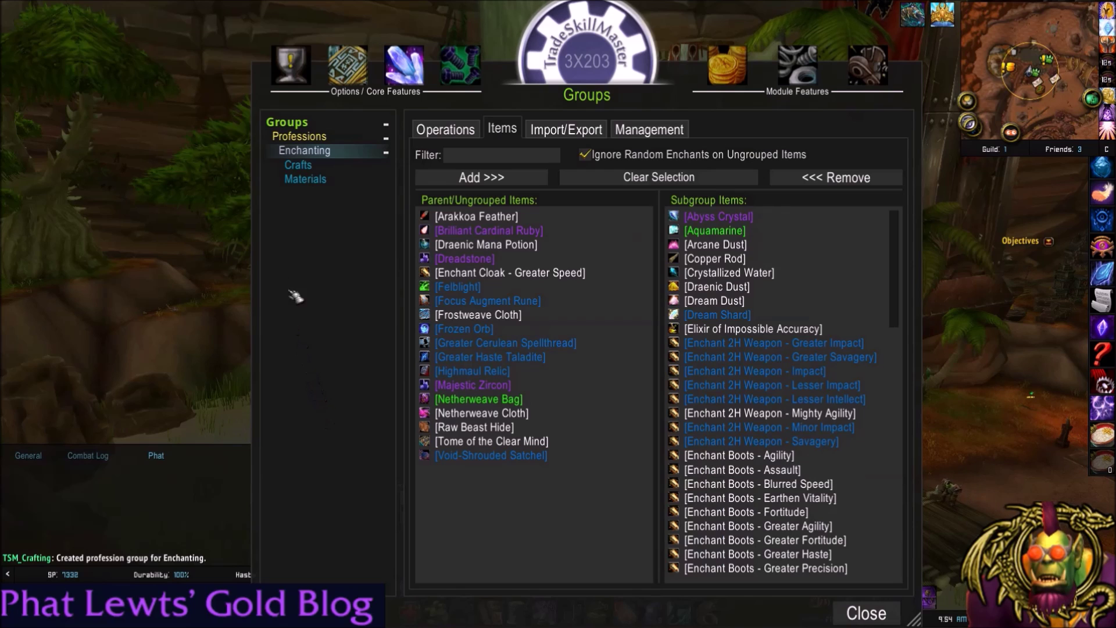
Browse the Crafts and Materials subgroup items, ending on the Crafts item list.
click(301, 169)
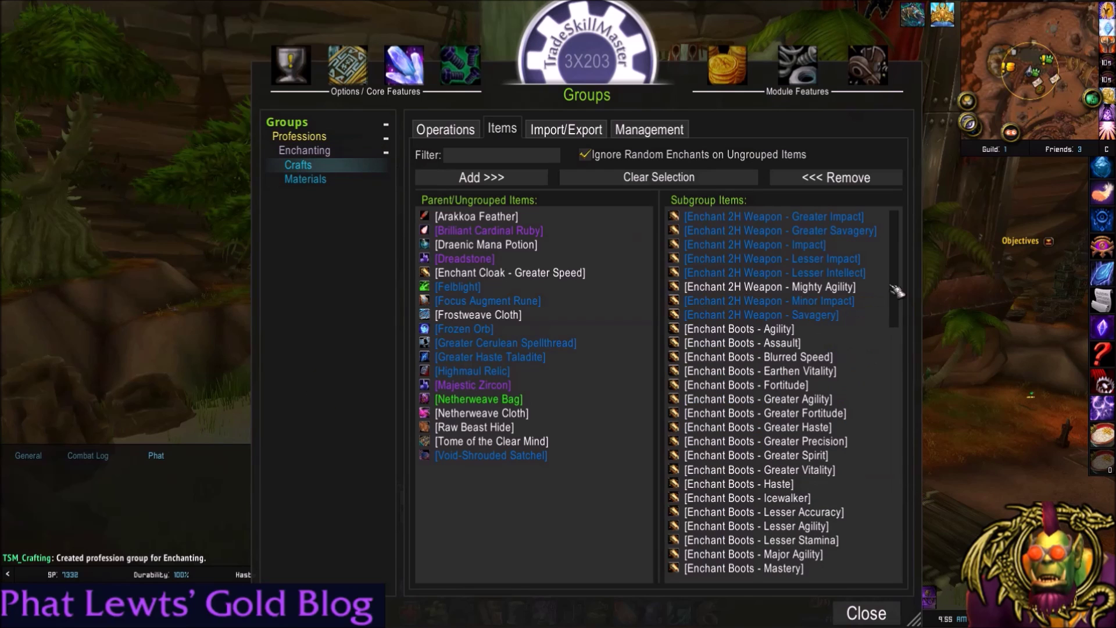
scroll(836, 302, down, 10)
scroll(838, 304, down, 10)
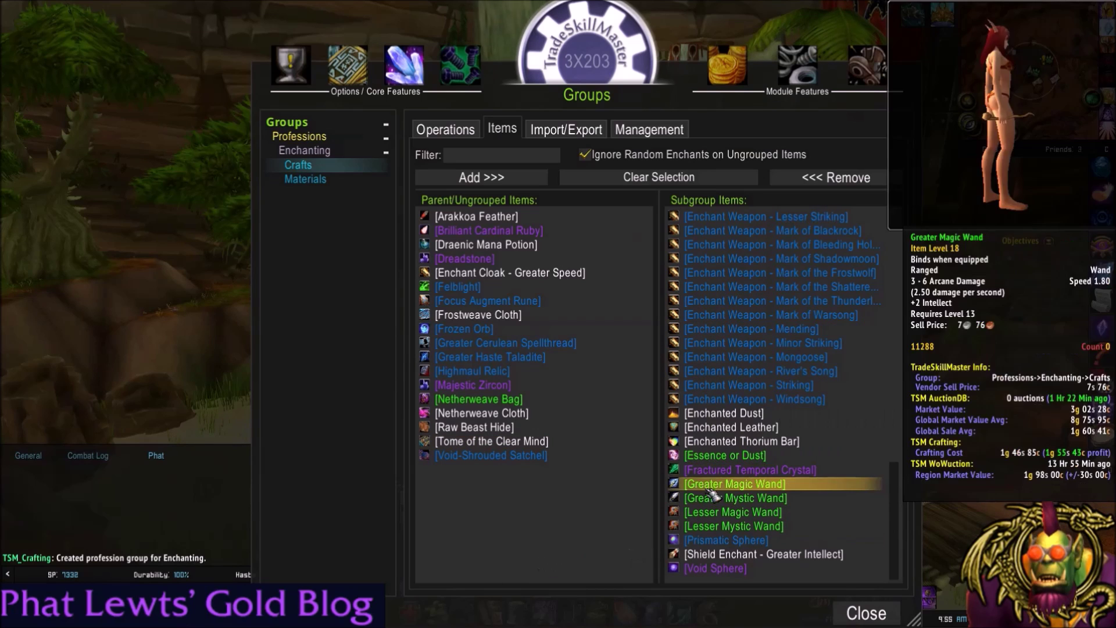
click(307, 185)
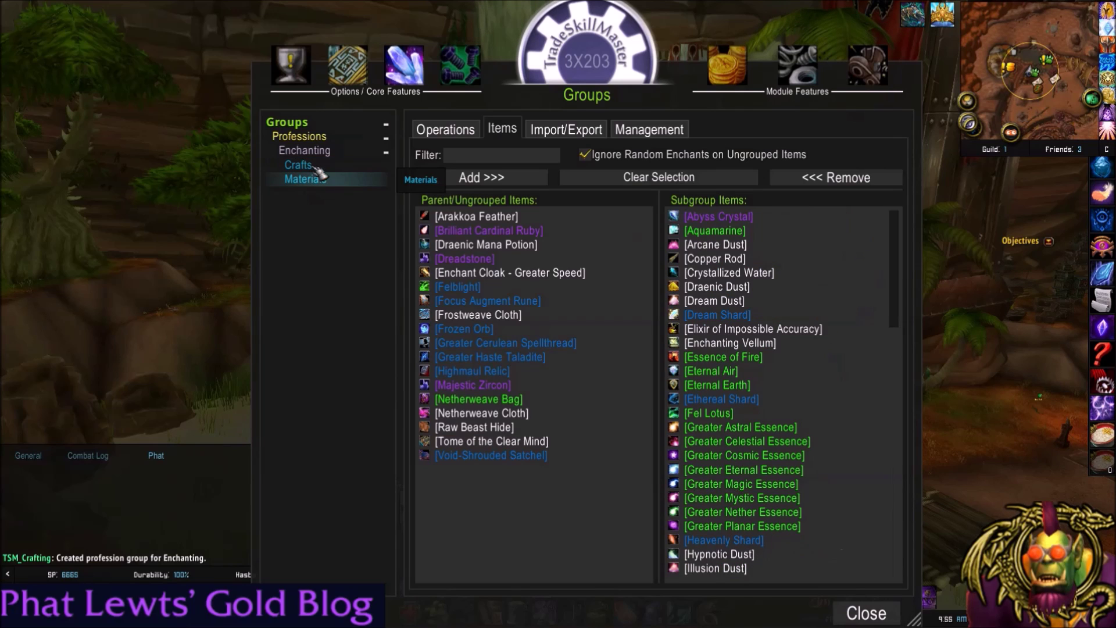
click(314, 168)
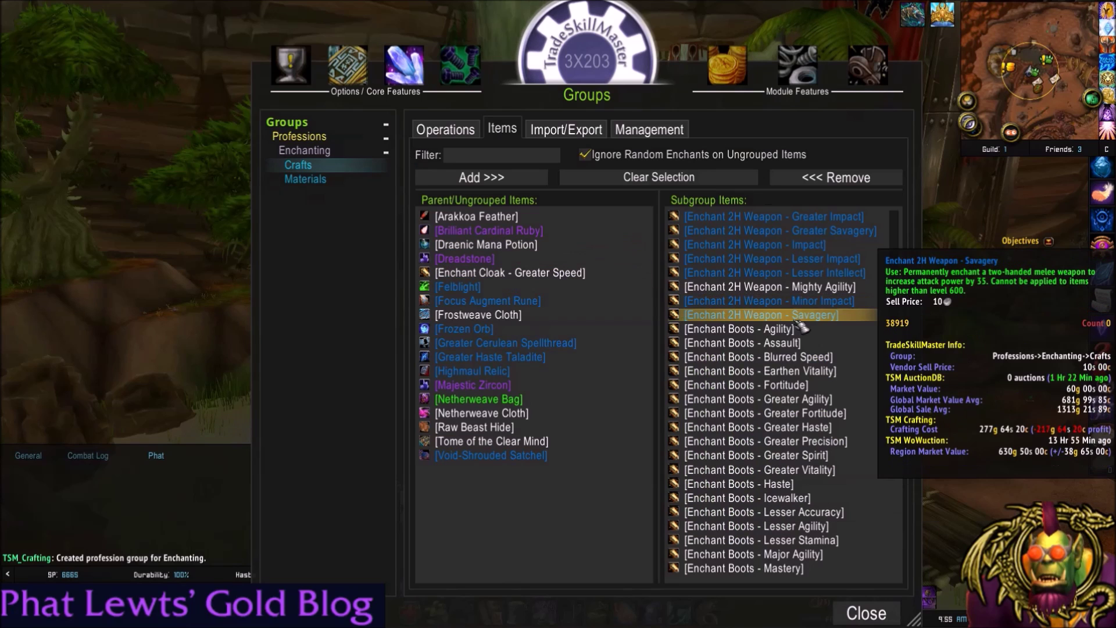
scroll(791, 317, down, 15)
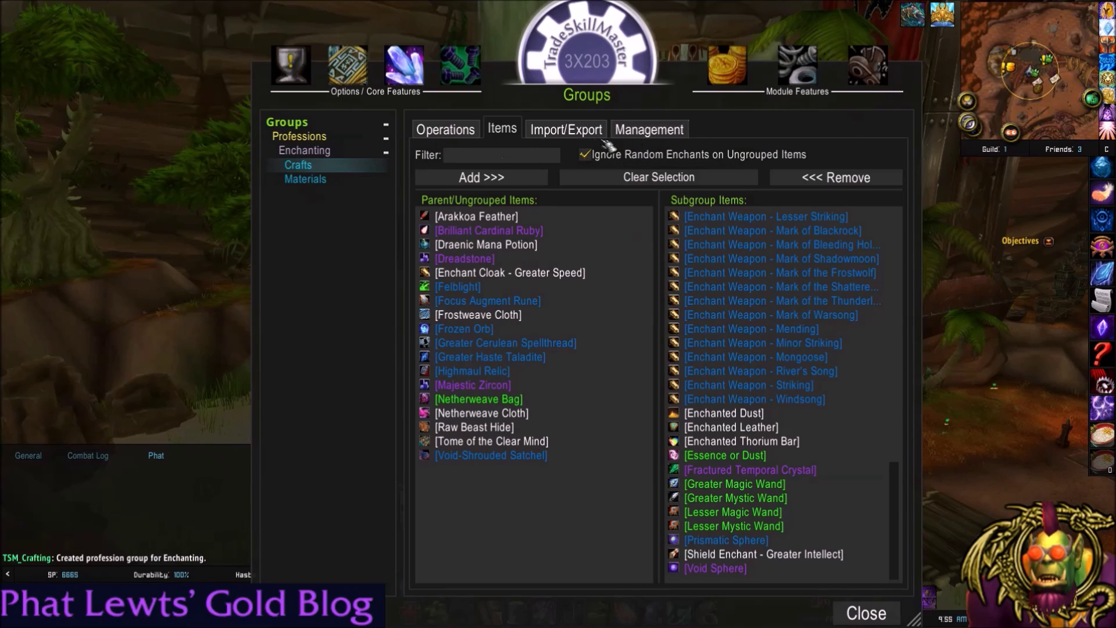
On the Crafts group's Management tab, create a new subgroup named 'Enchanting Scrolls'.
click(629, 136)
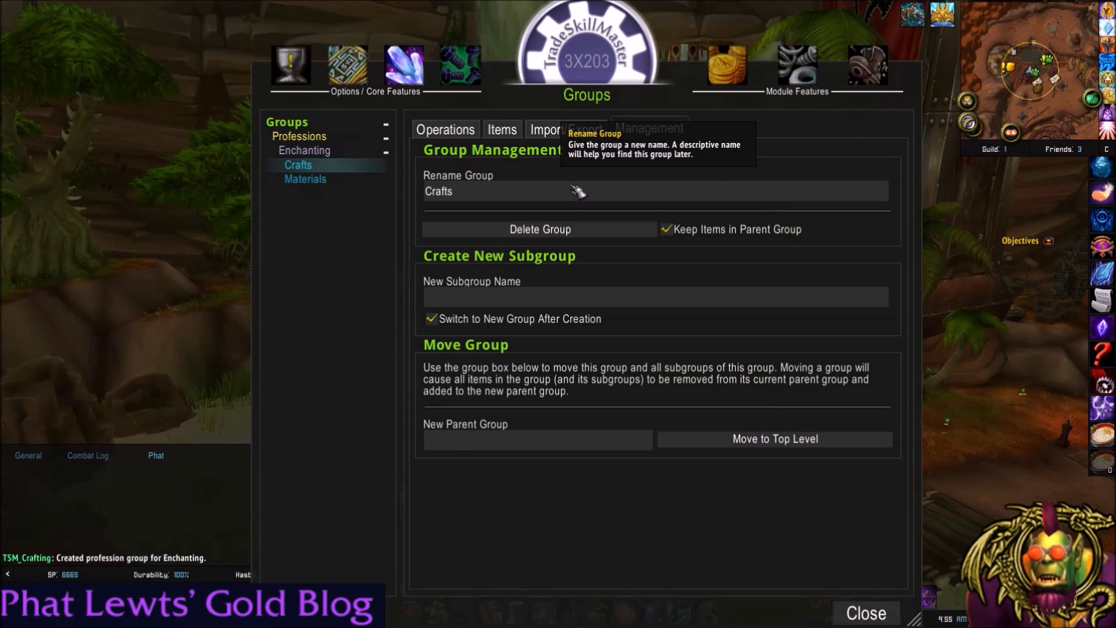
click(529, 301)
text(Enchanting Scrolls)
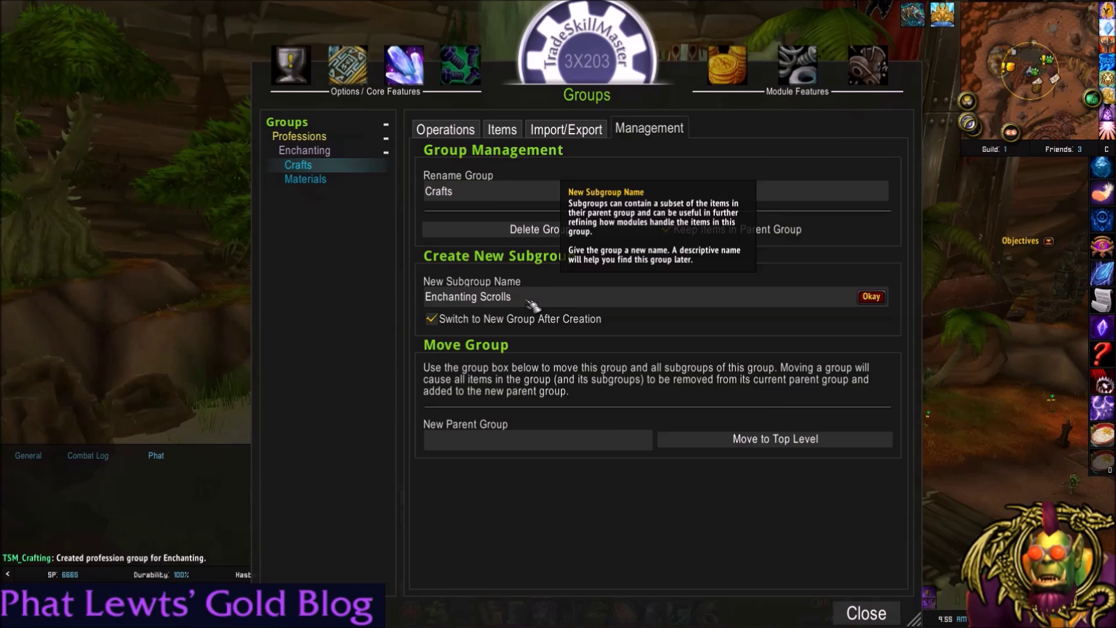
key(Return)
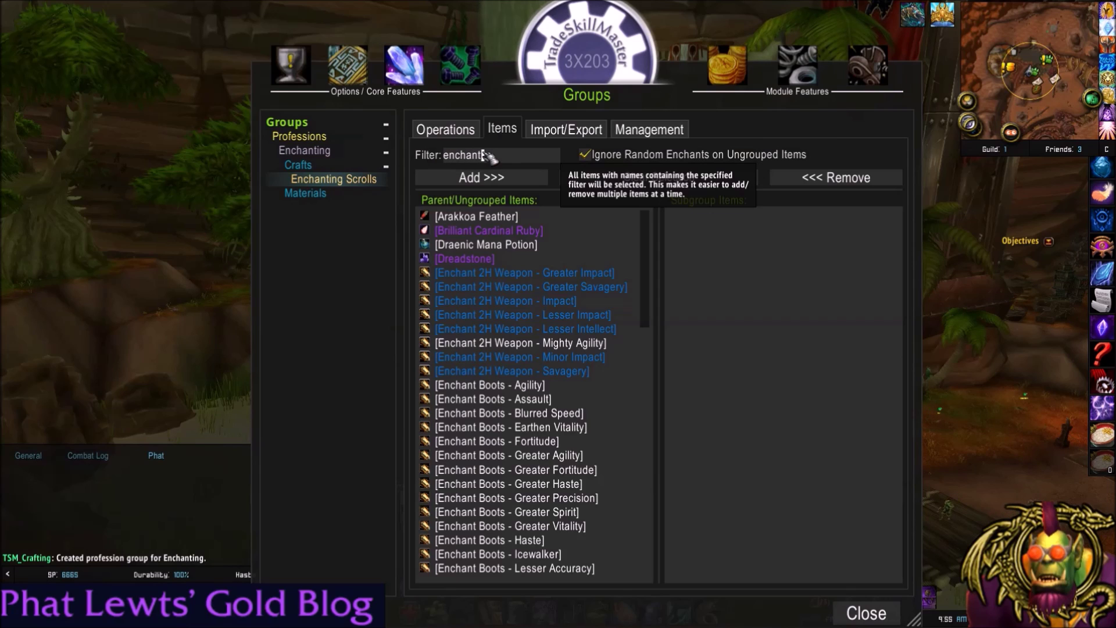
Add the enchant-filtered items to the Enchanting Scrolls subgroup.
key(Return)
scroll(535, 324, down, 5)
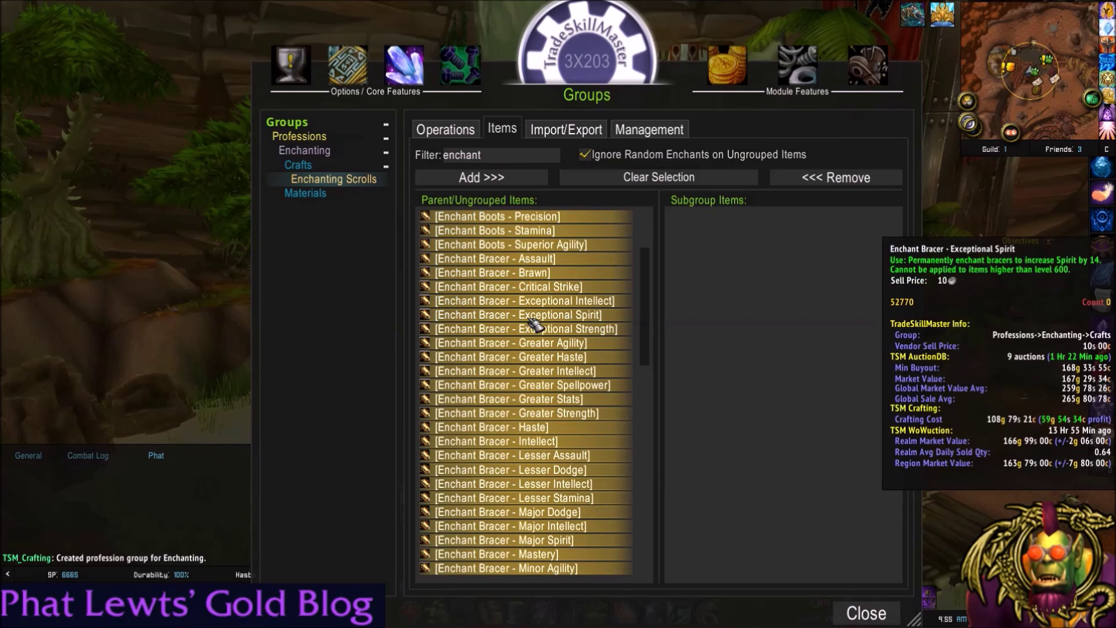
click(492, 178)
Remove Enchanted Dust, Enchanted Leather, Enchanted Thorium Bar and Shield Enchant - Greater Intellect from Enchanting Scrolls.
scroll(724, 311, down, 20)
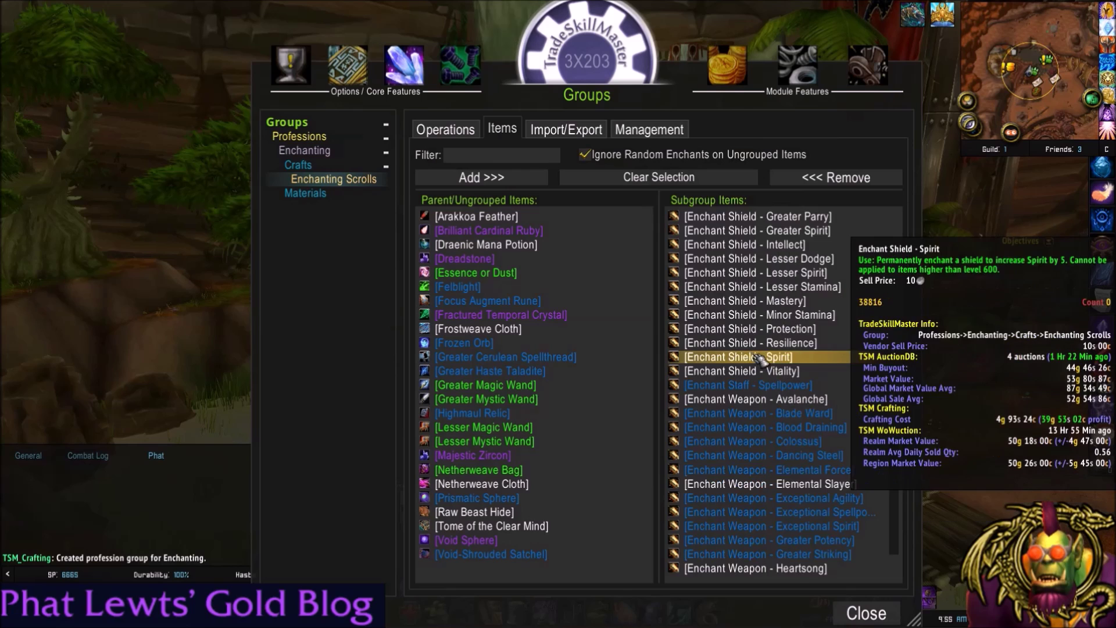
click(734, 526)
click(735, 540)
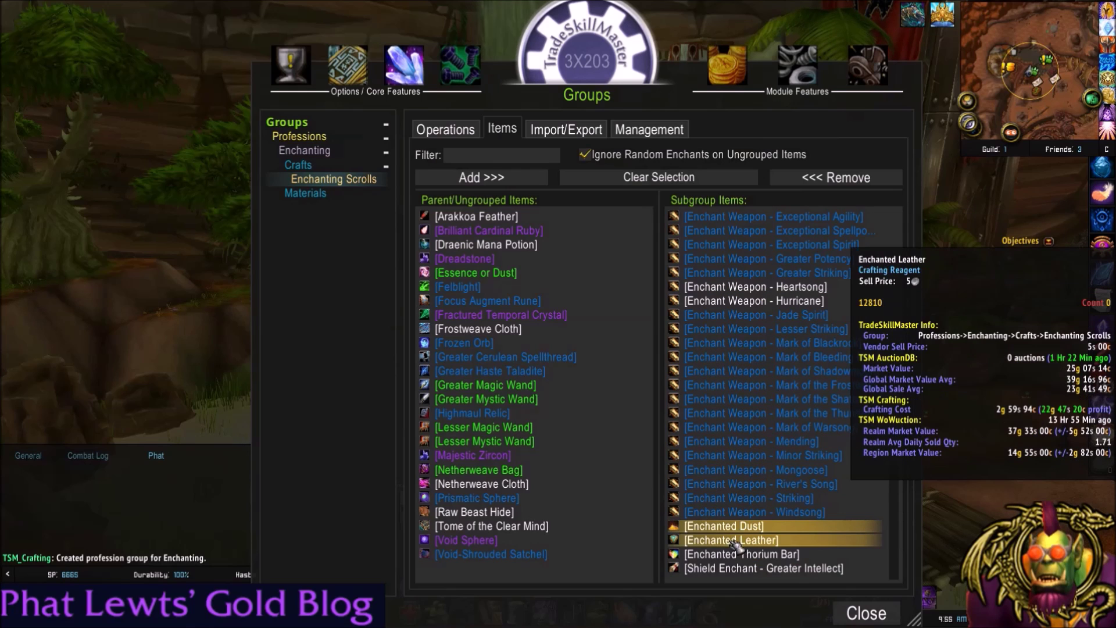
click(732, 554)
click(733, 568)
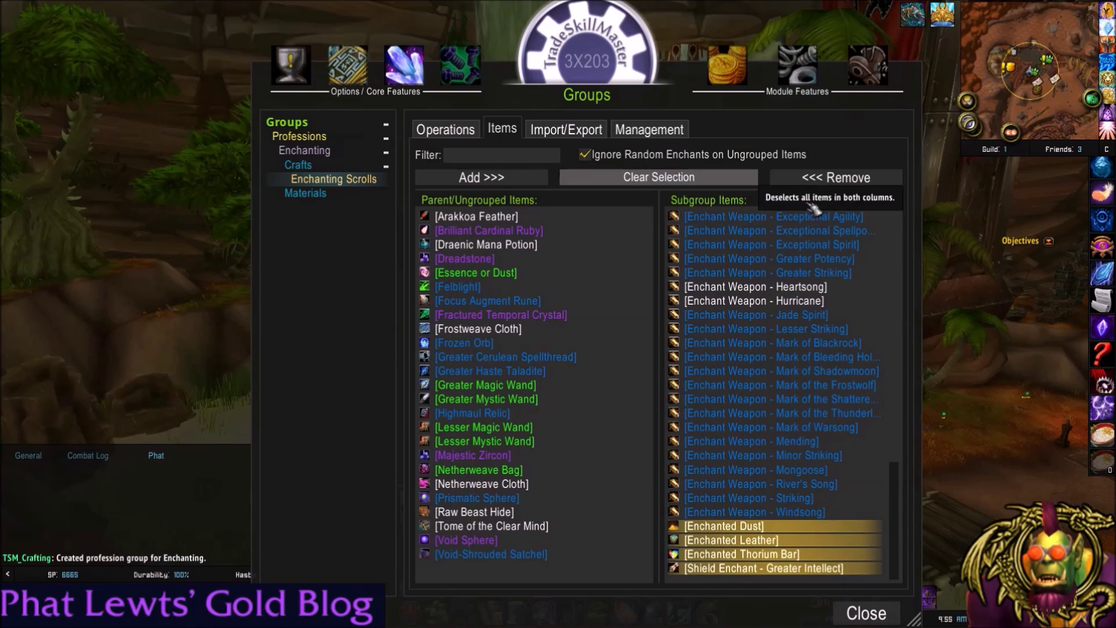
click(837, 177)
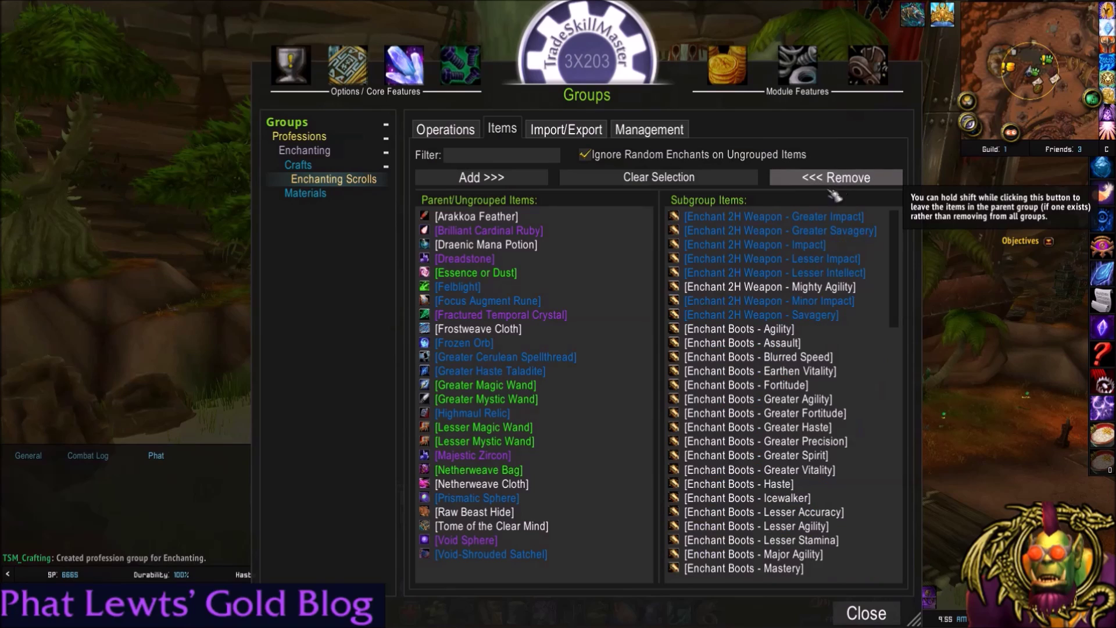
scroll(799, 287, down, 8)
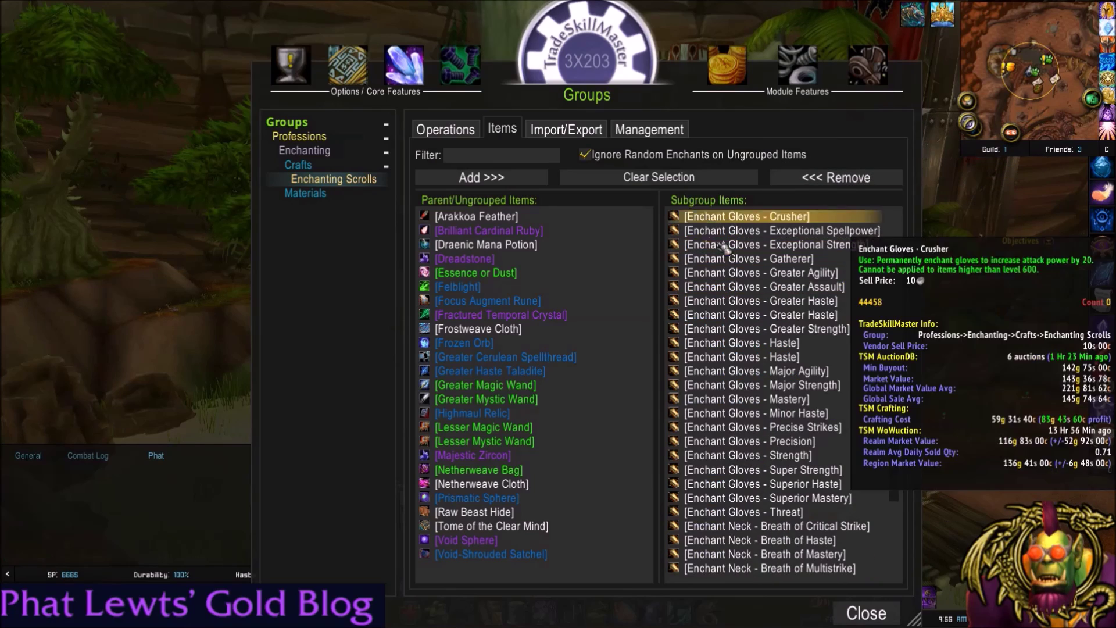
scroll(750, 255, down, 5)
scroll(756, 361, up, 15)
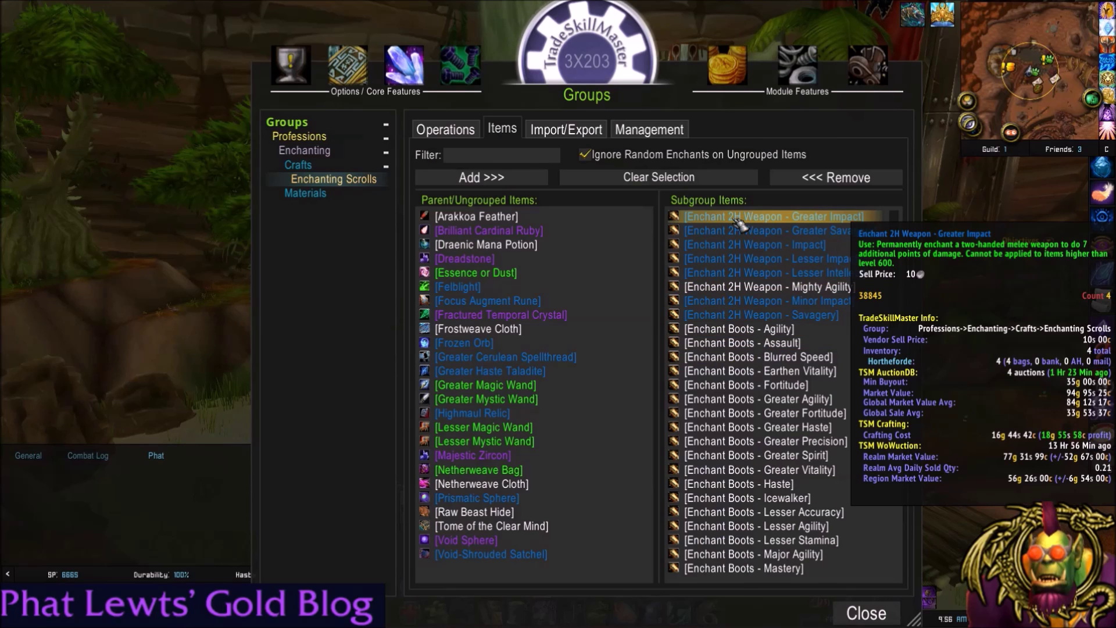
scroll(750, 348, down, 15)
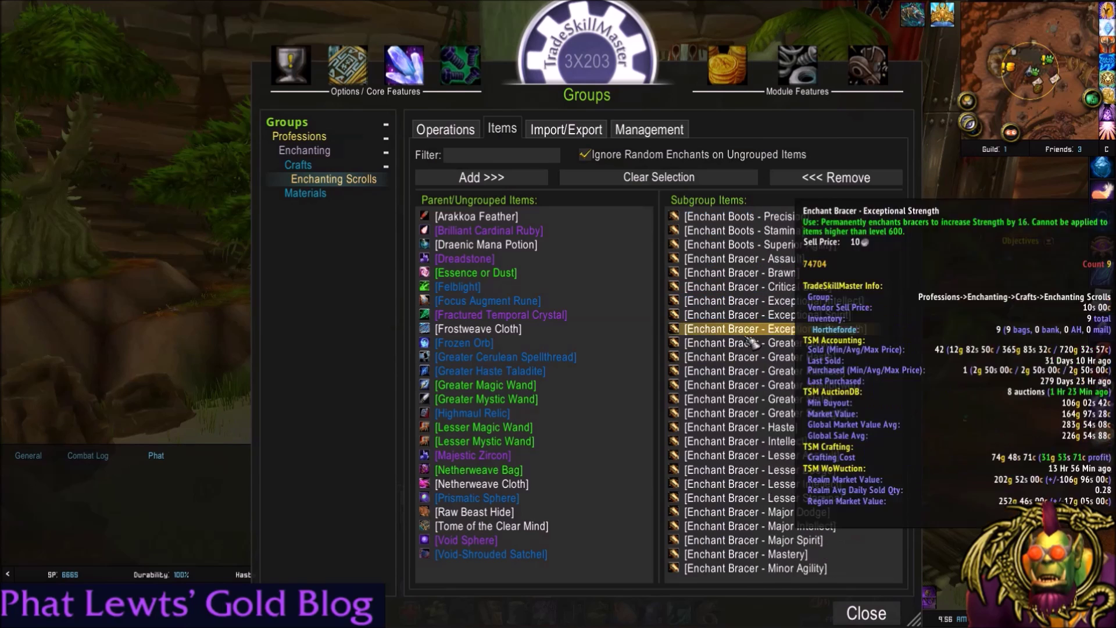
scroll(750, 356, down, 10)
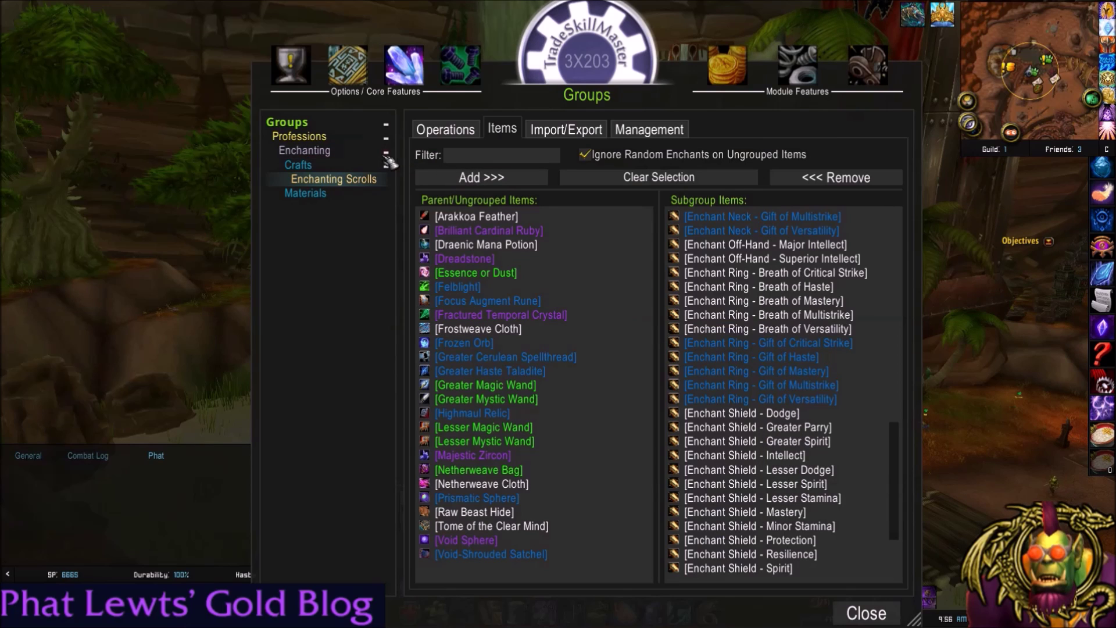
Create the top-level group 'Netherweave Bags ONLY' after checking the bag's name in the inventory.
click(336, 129)
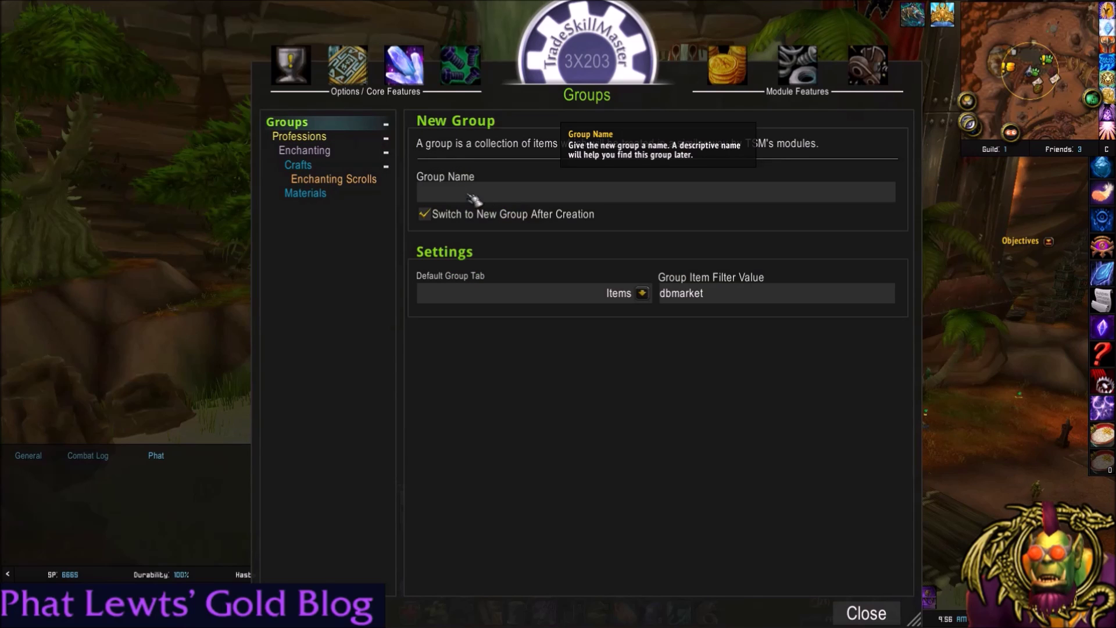
key(b)
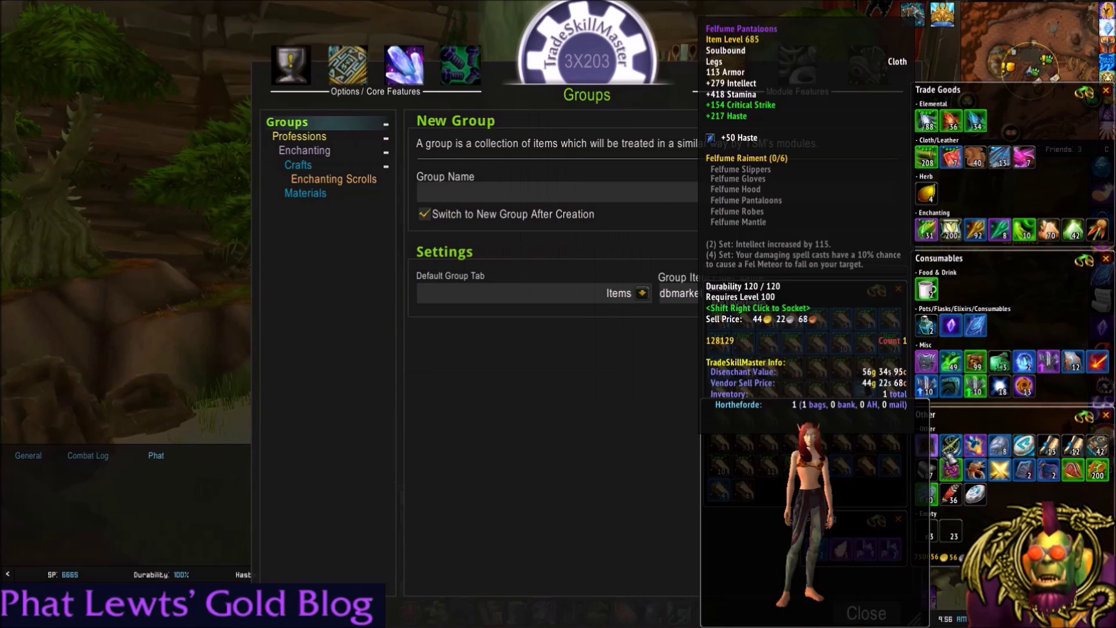
mouse_move(955, 474)
key(b)
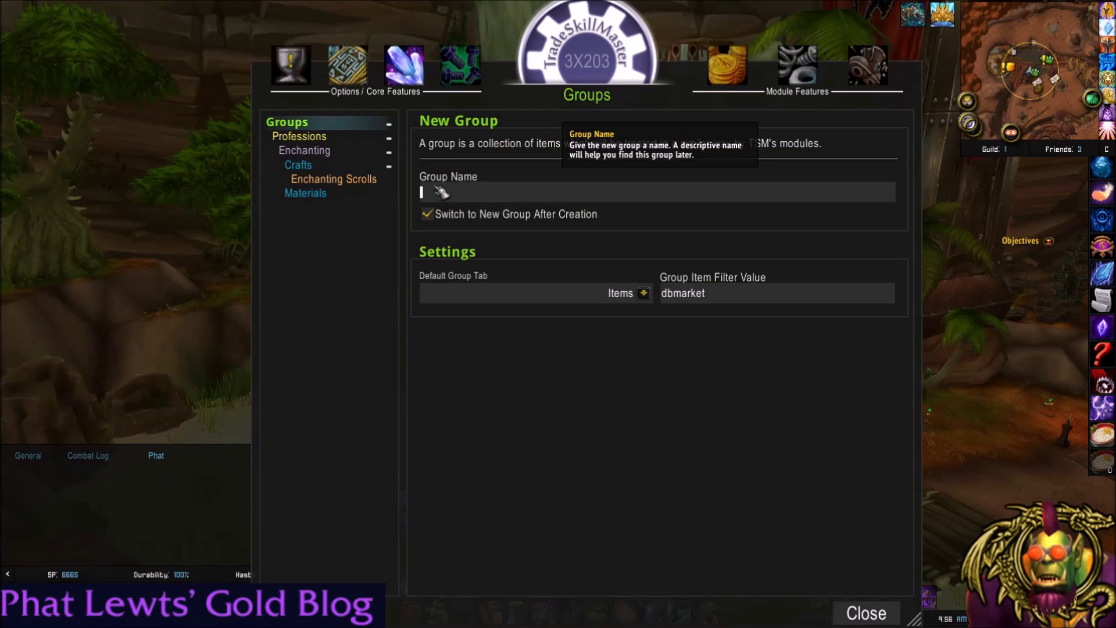
text(Netherweave)
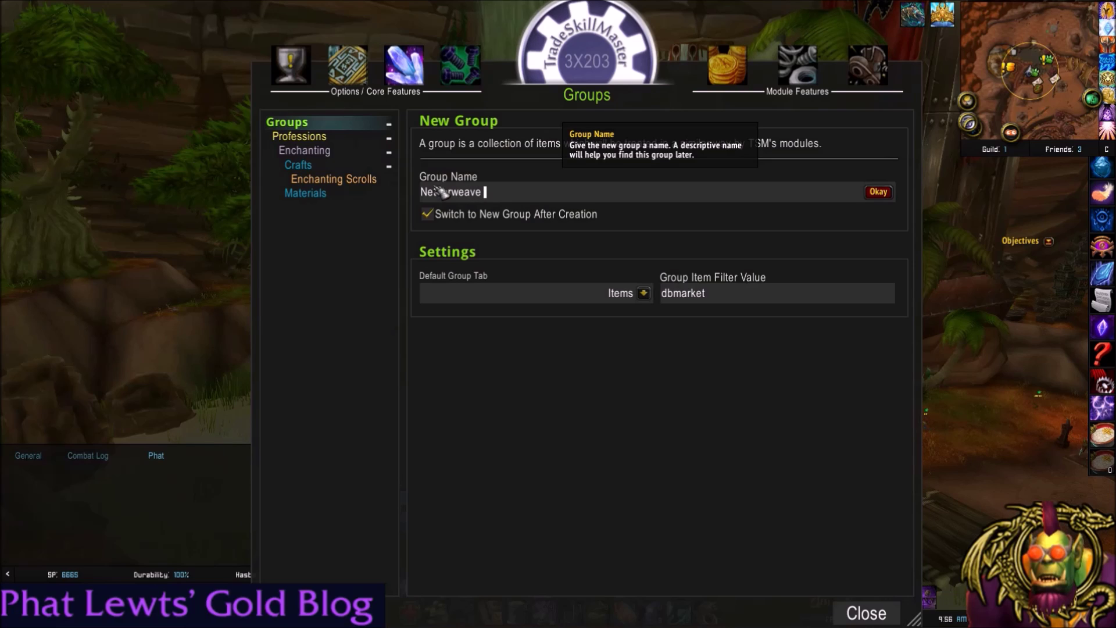
text( Bags ONLY)
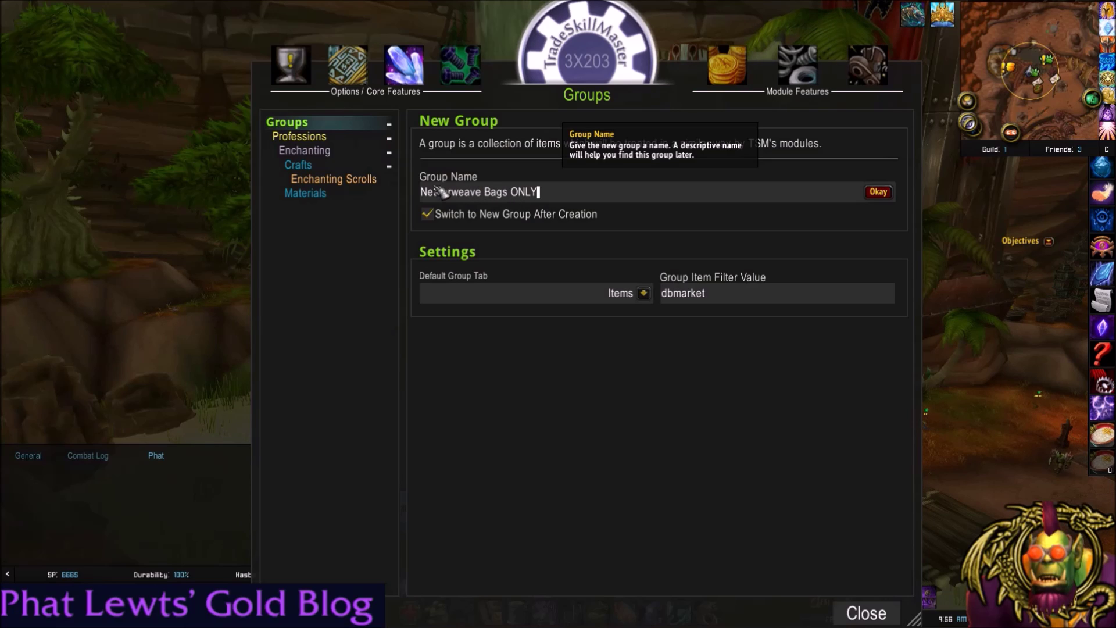
key(Return)
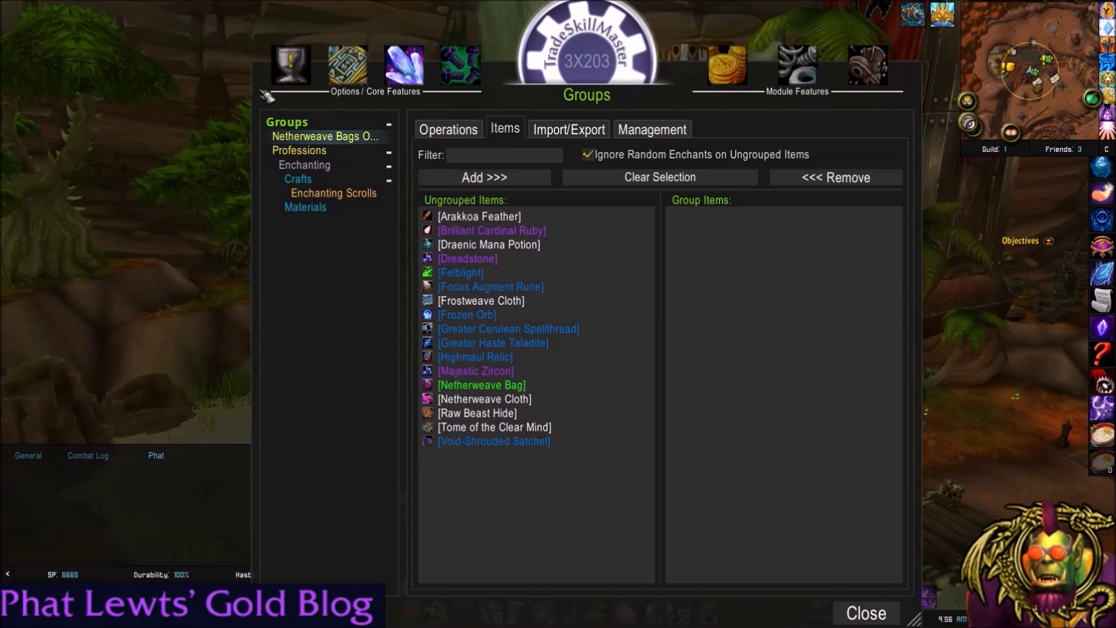
Move and enlarge the groups window, widen the group tree, and add Netherweave Bag to the group.
drag(254, 104, 225, 62)
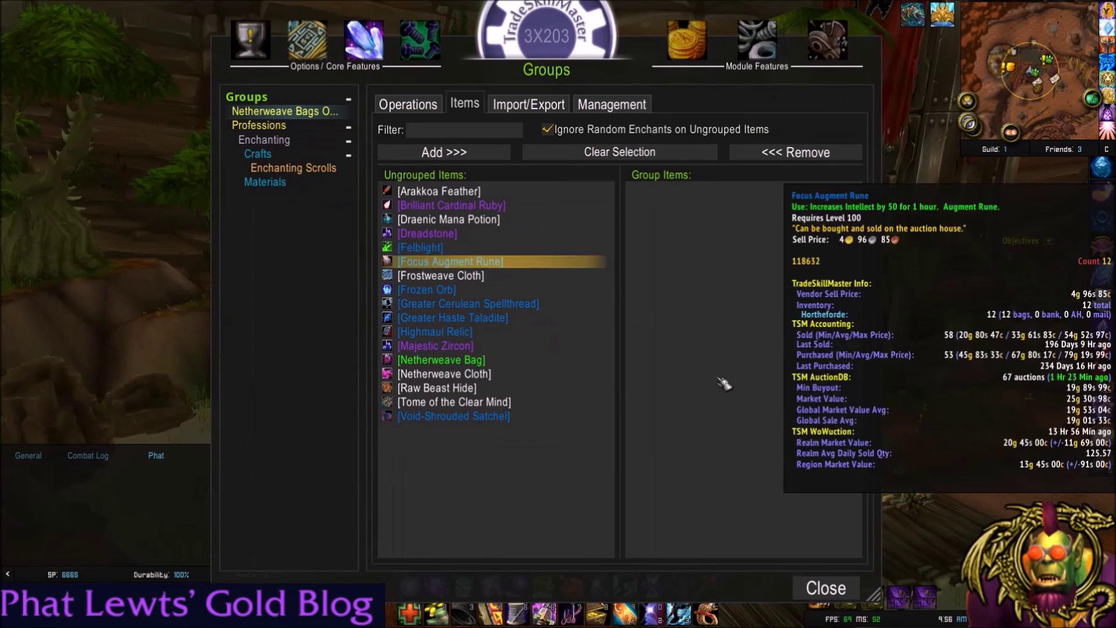
drag(874, 595, 928, 615)
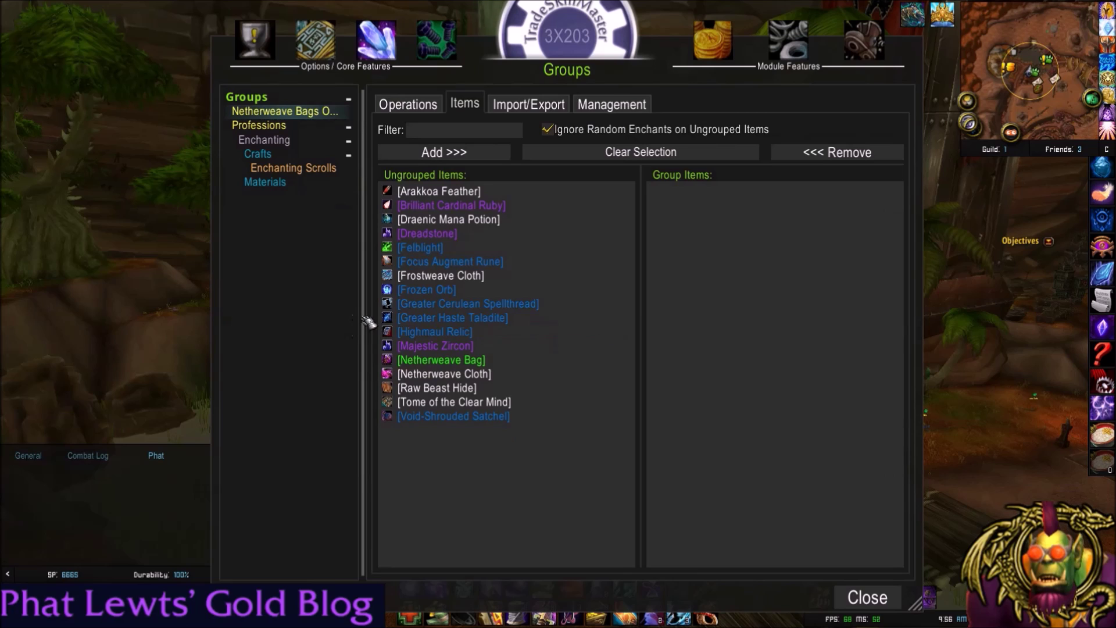
drag(368, 321, 401, 324)
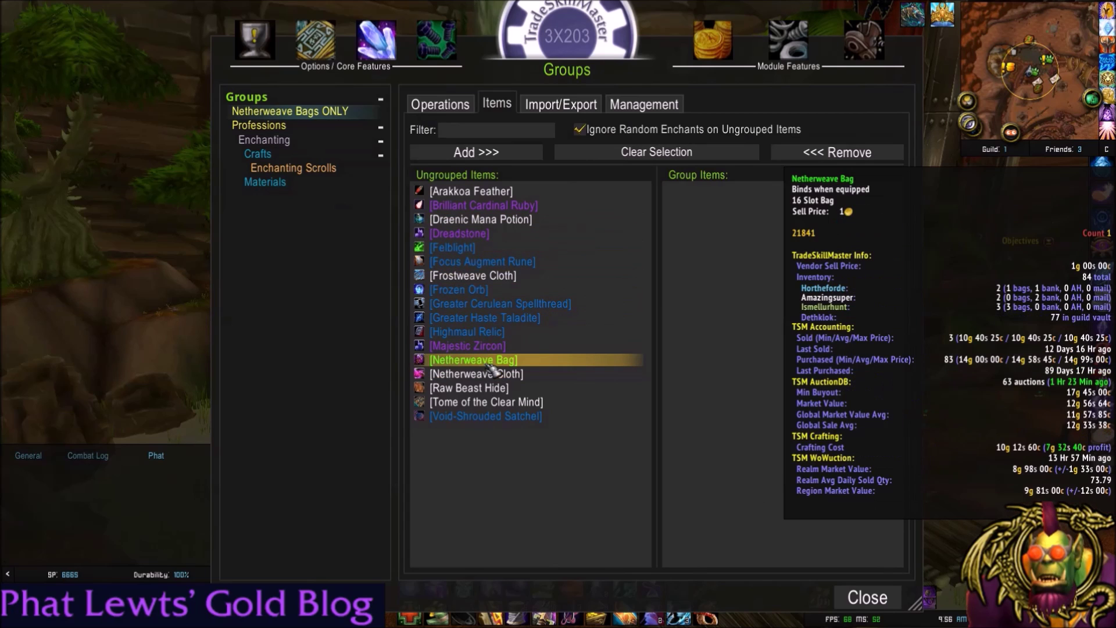
click(478, 152)
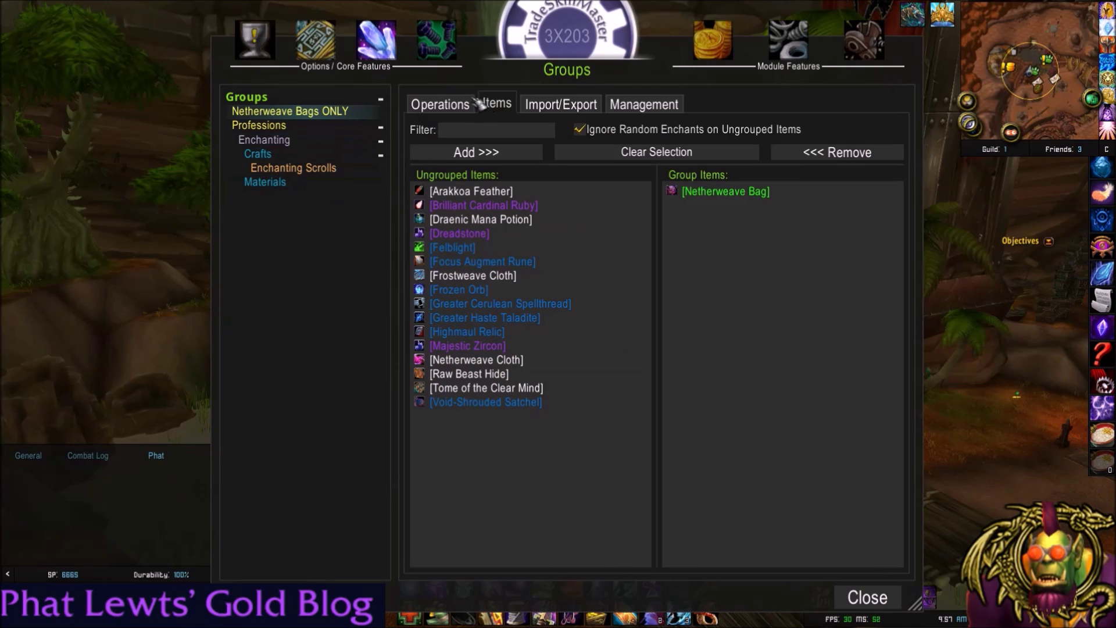
Create a new top-level group named 'Transmog'.
click(312, 99)
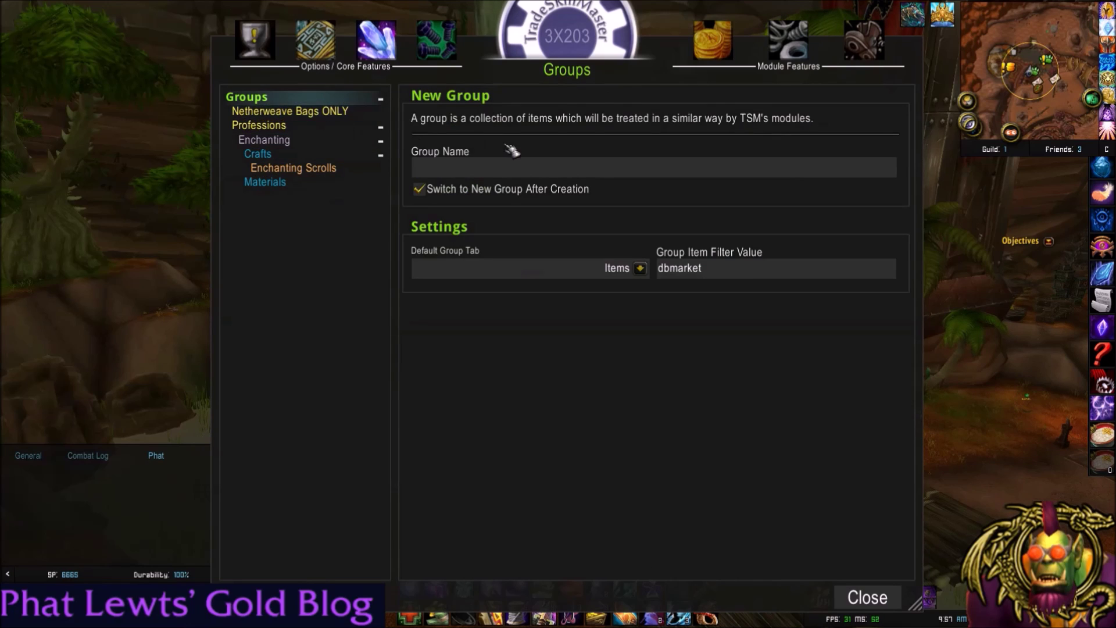
text(Transmog)
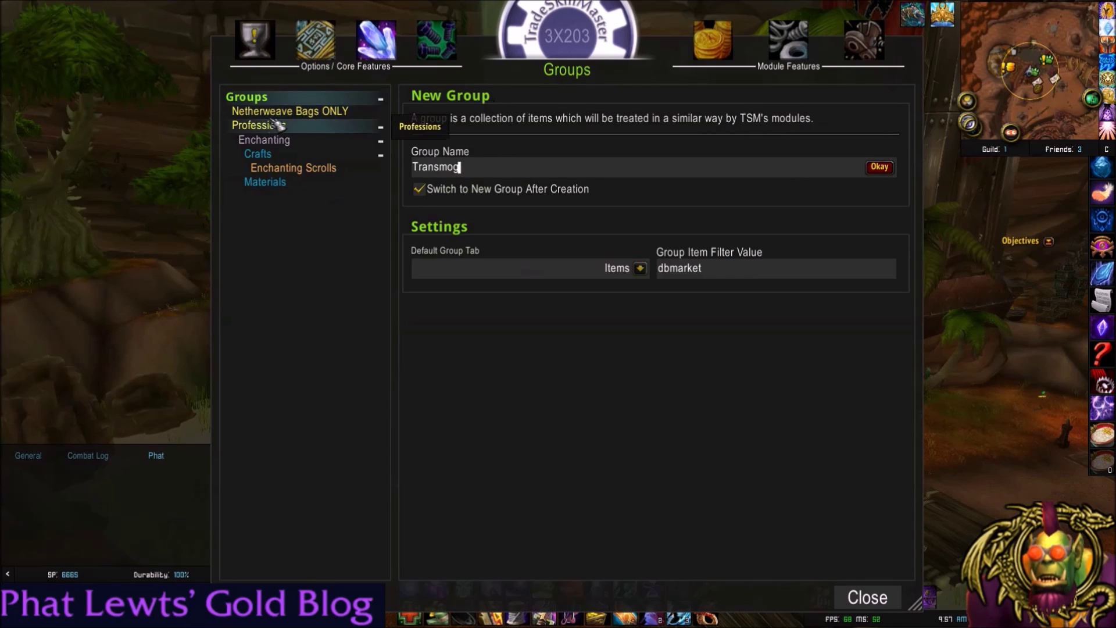
click(888, 177)
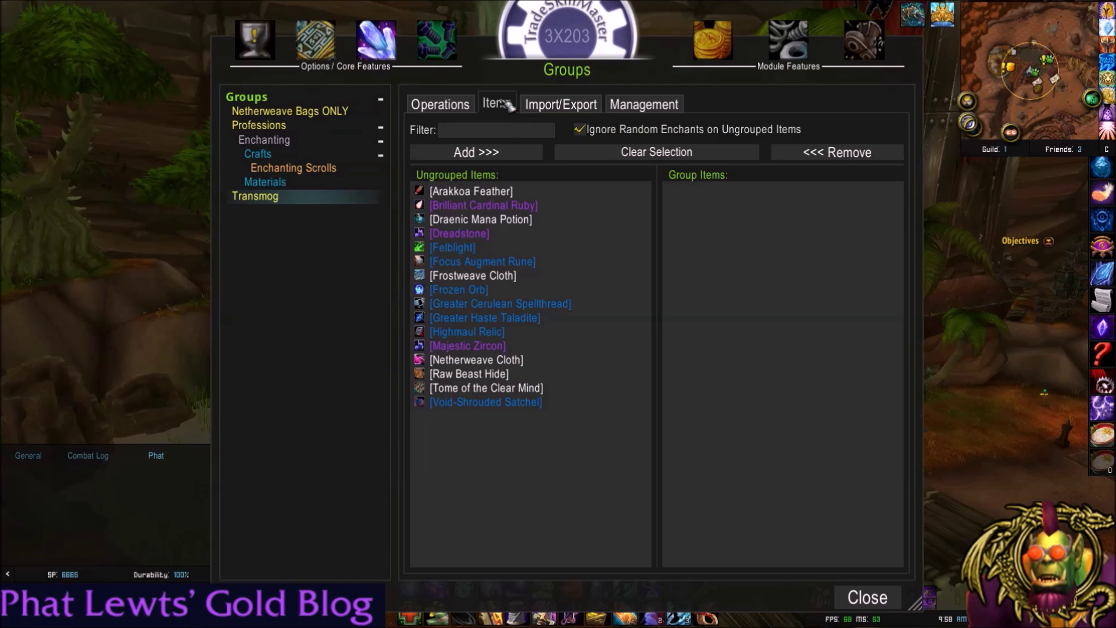
click(433, 106)
scroll(590, 306, down, 5)
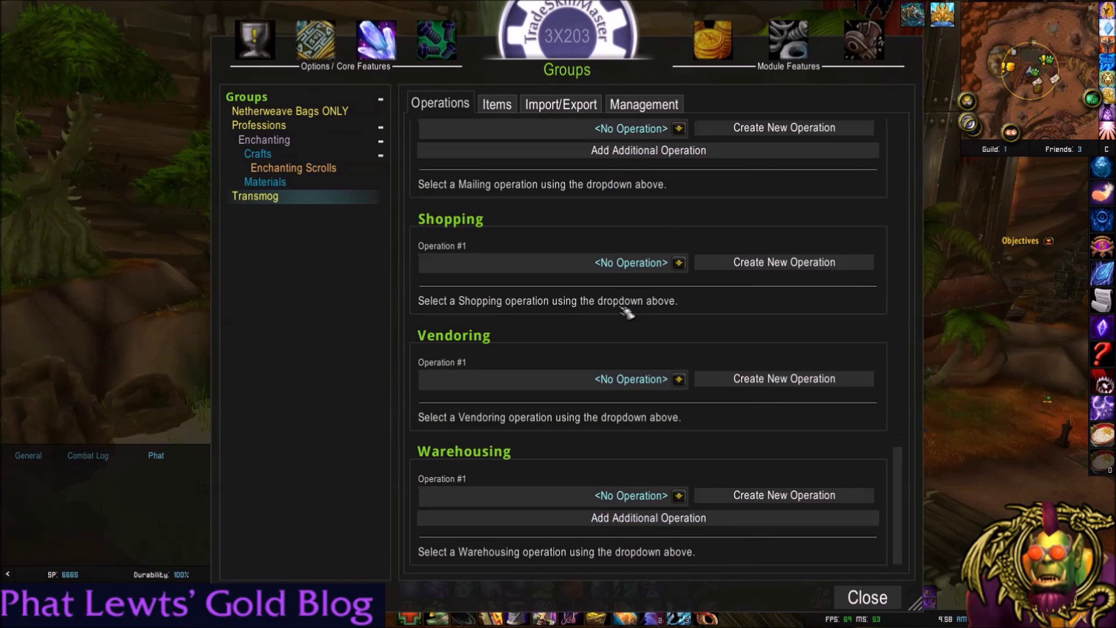
scroll(627, 312, up, 5)
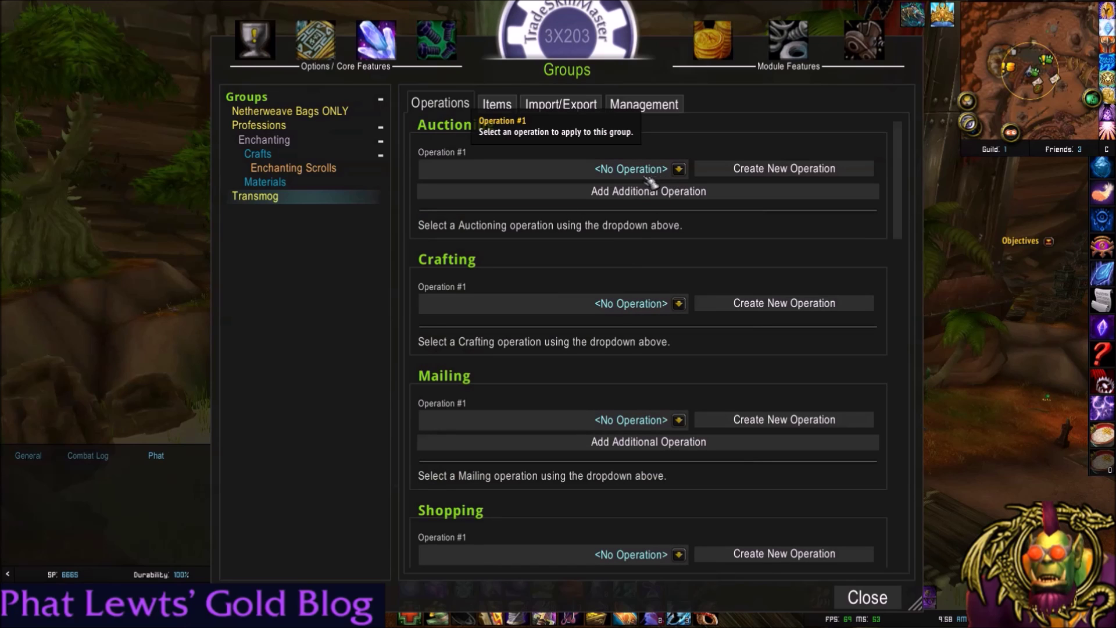
scroll(580, 262, down, 4)
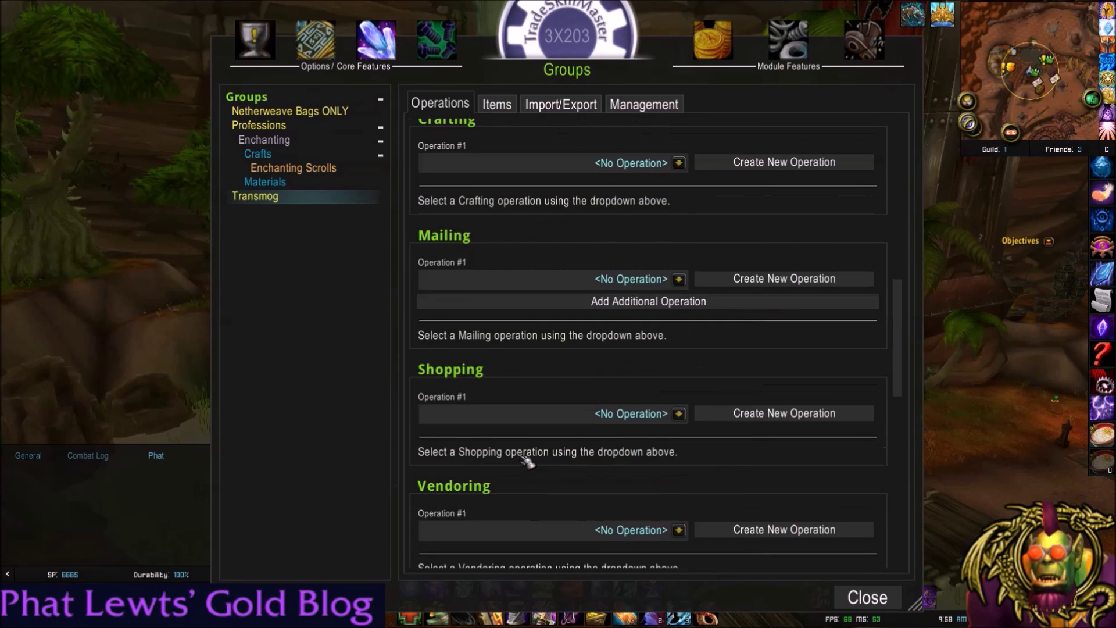
scroll(528, 462, down, 2)
scroll(533, 442, down, 1)
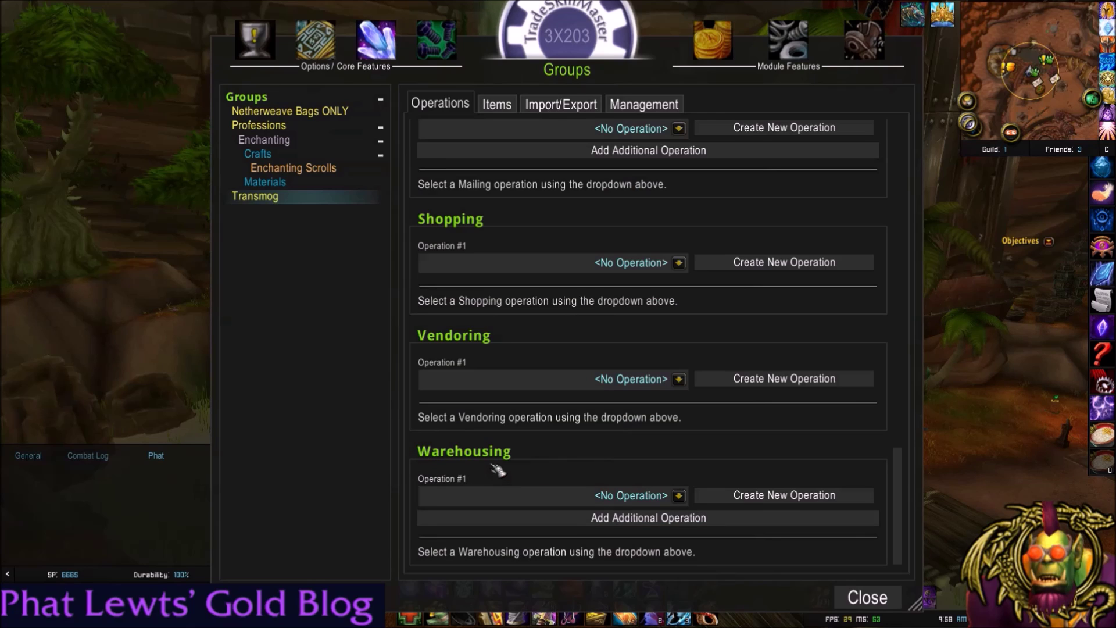
scroll(498, 465, up, 5)
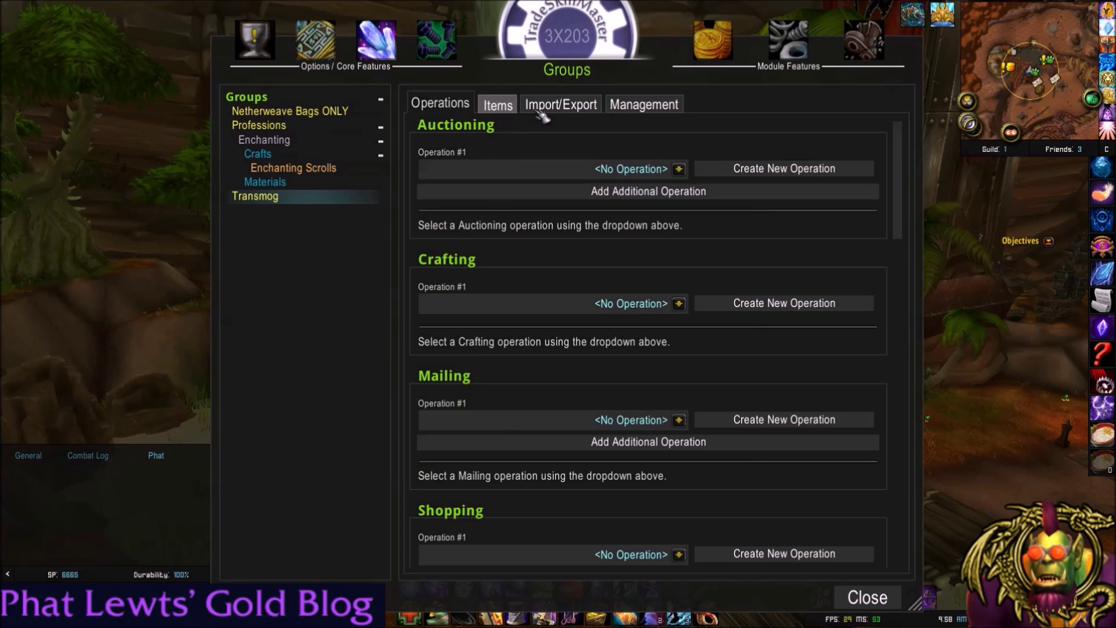
click(498, 105)
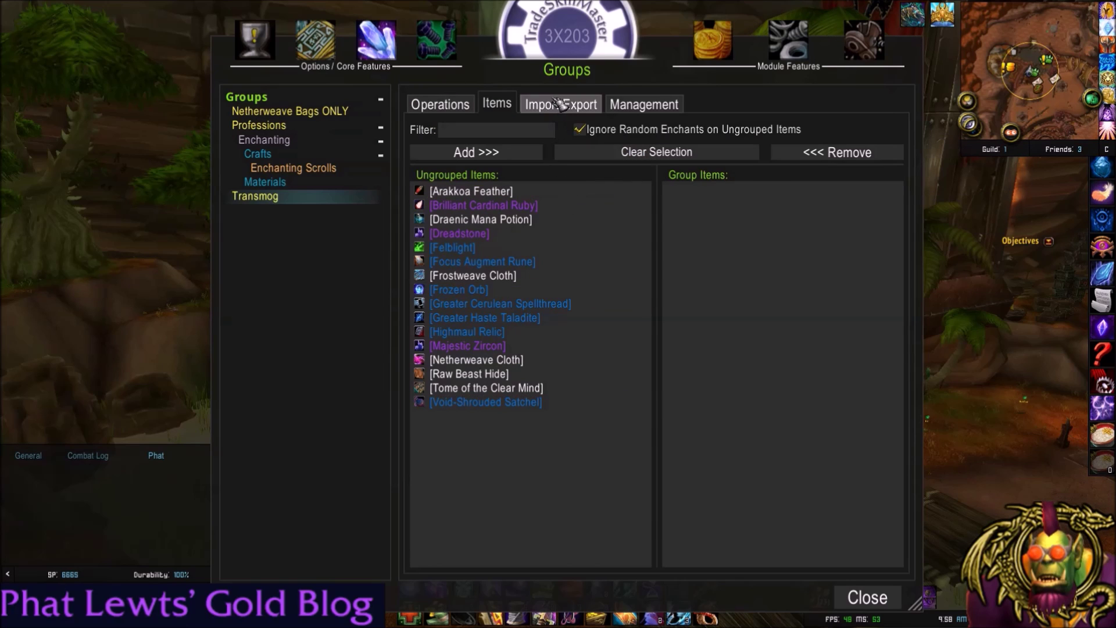
Paste an item string into Transmog's Import/Export box and import the 1743 items.
click(561, 103)
mouse_move(602, 207)
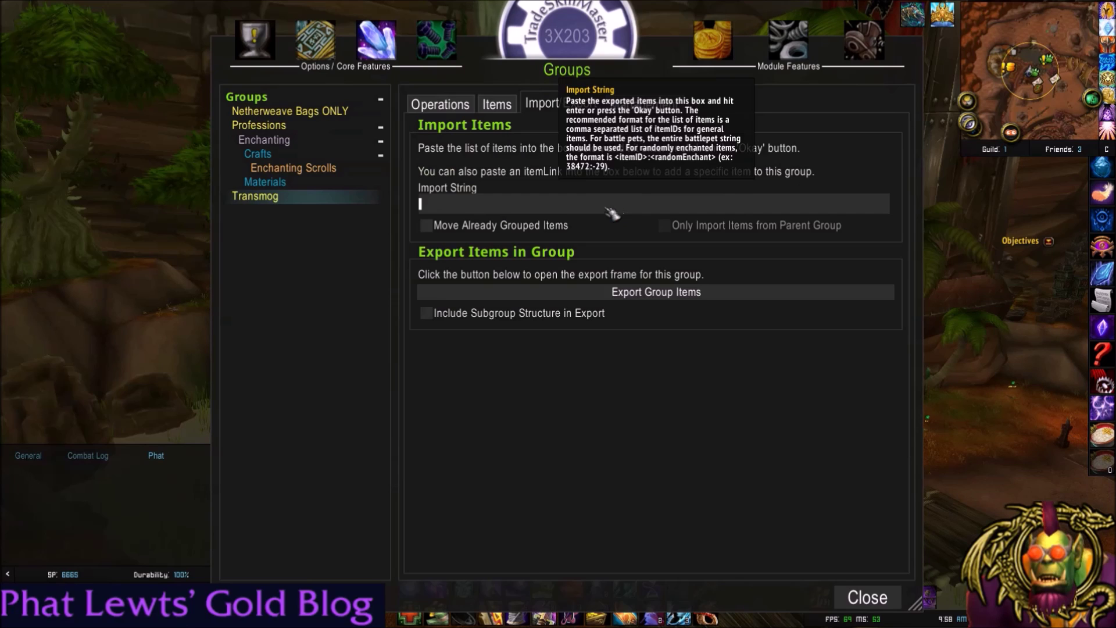
click(519, 206)
key(ctrl+v)
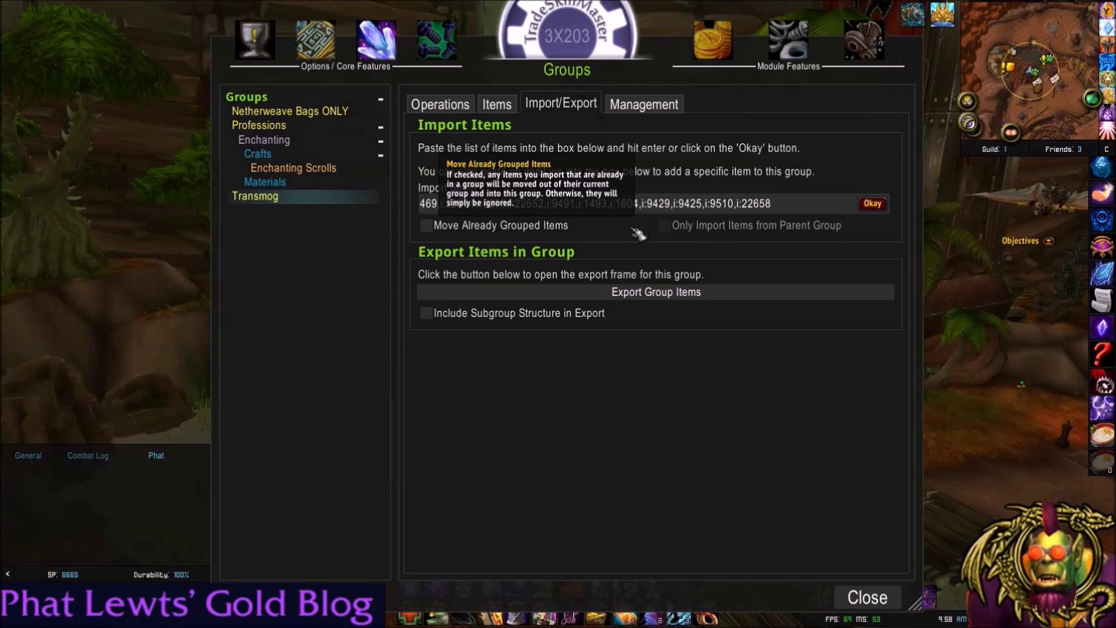
click(872, 206)
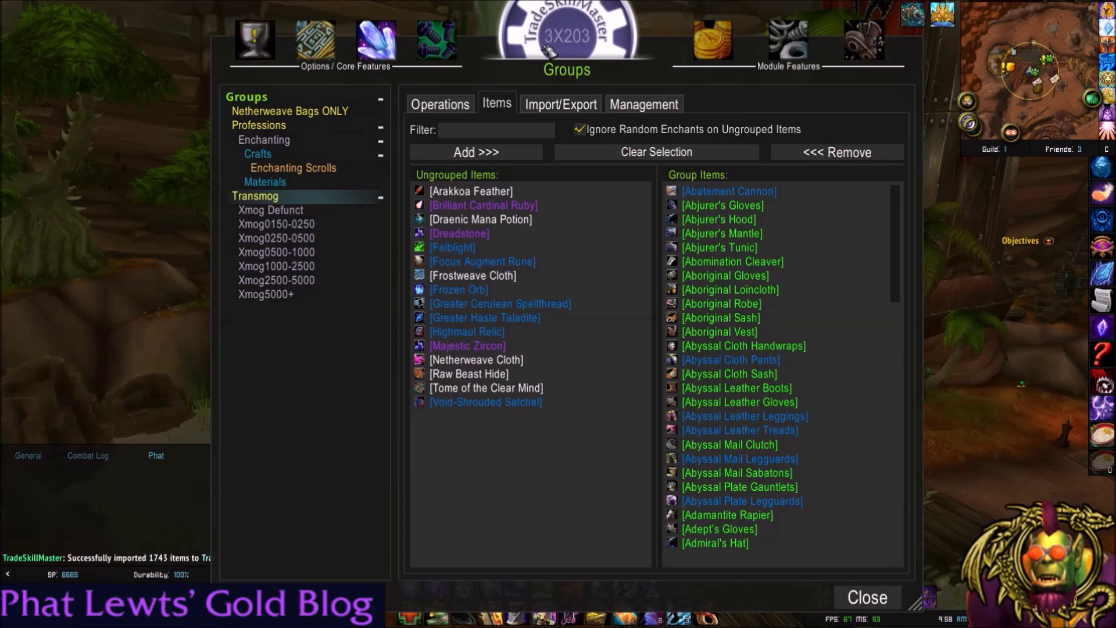
drag(540, 49, 649, 65)
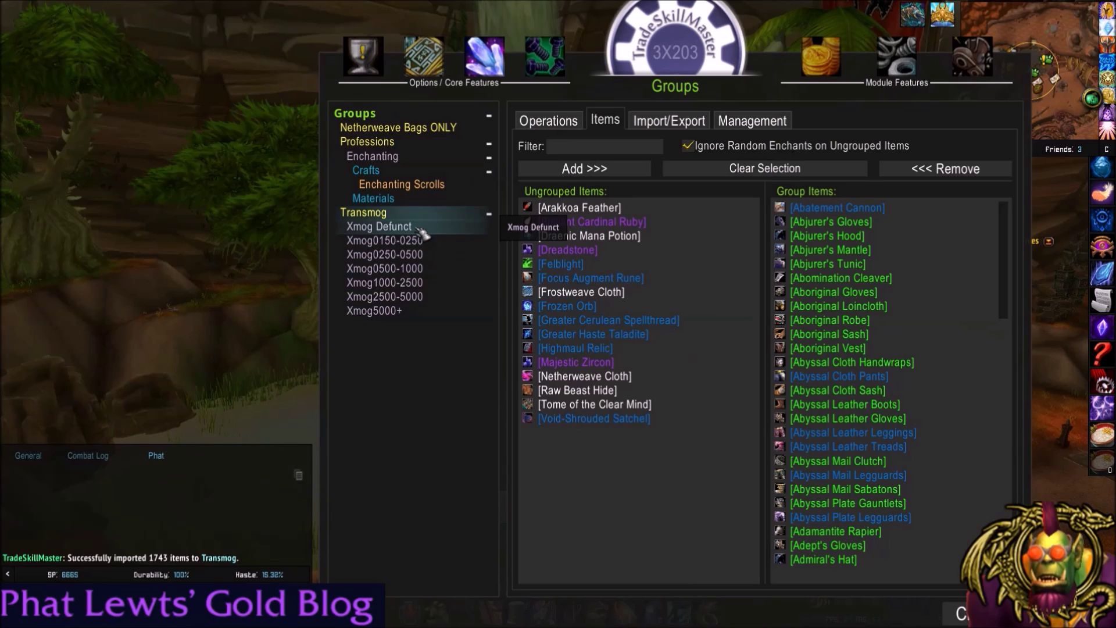
Move the Transmog group under Enchanting via New Parent Group on the Management tab.
click(774, 123)
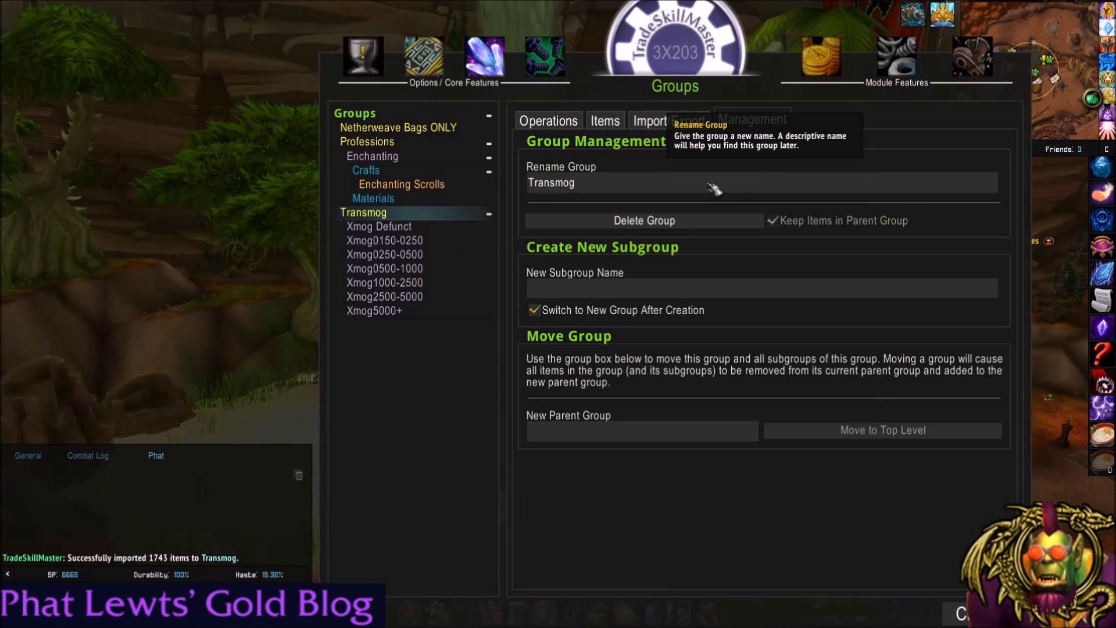
click(640, 291)
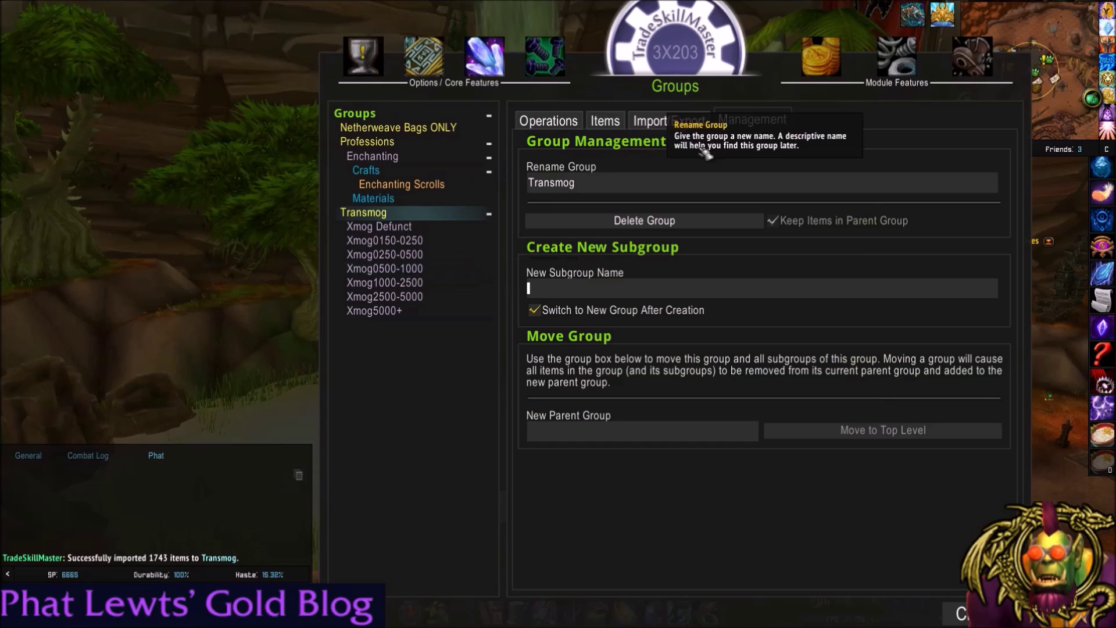
click(525, 186)
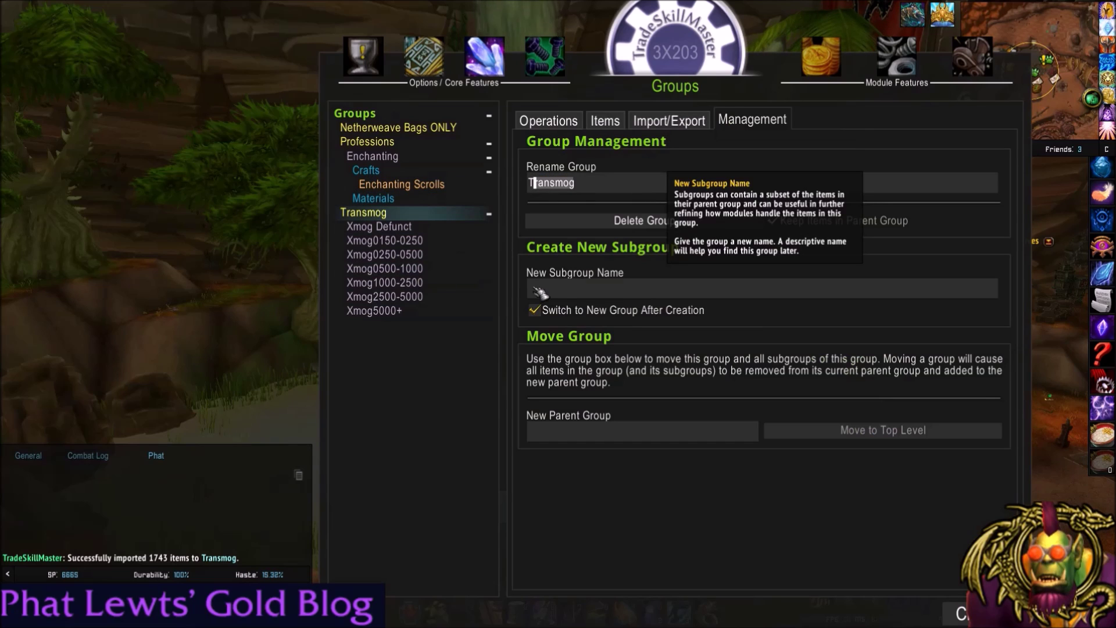
click(584, 435)
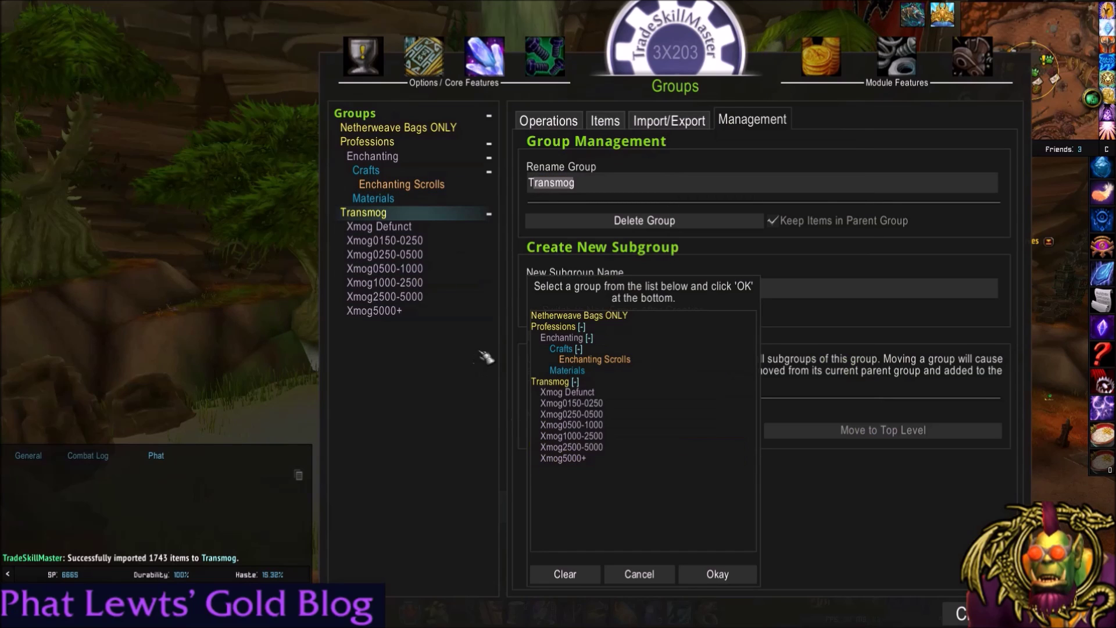
click(626, 343)
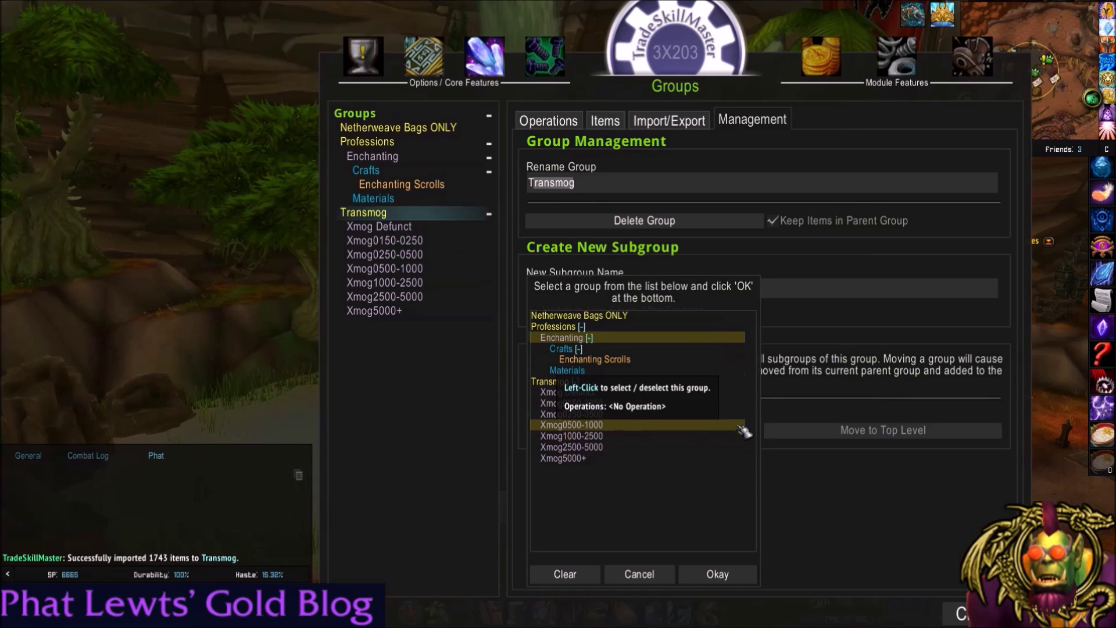
click(719, 577)
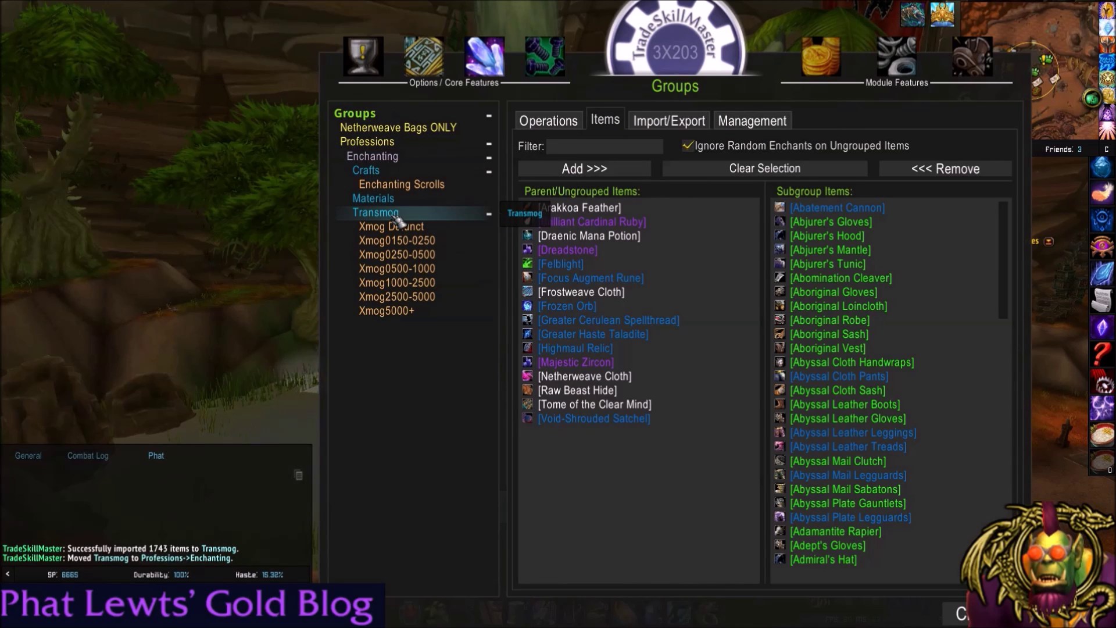
Move Transmog again, this time under Netherweave Bags ONLY.
click(753, 121)
click(593, 432)
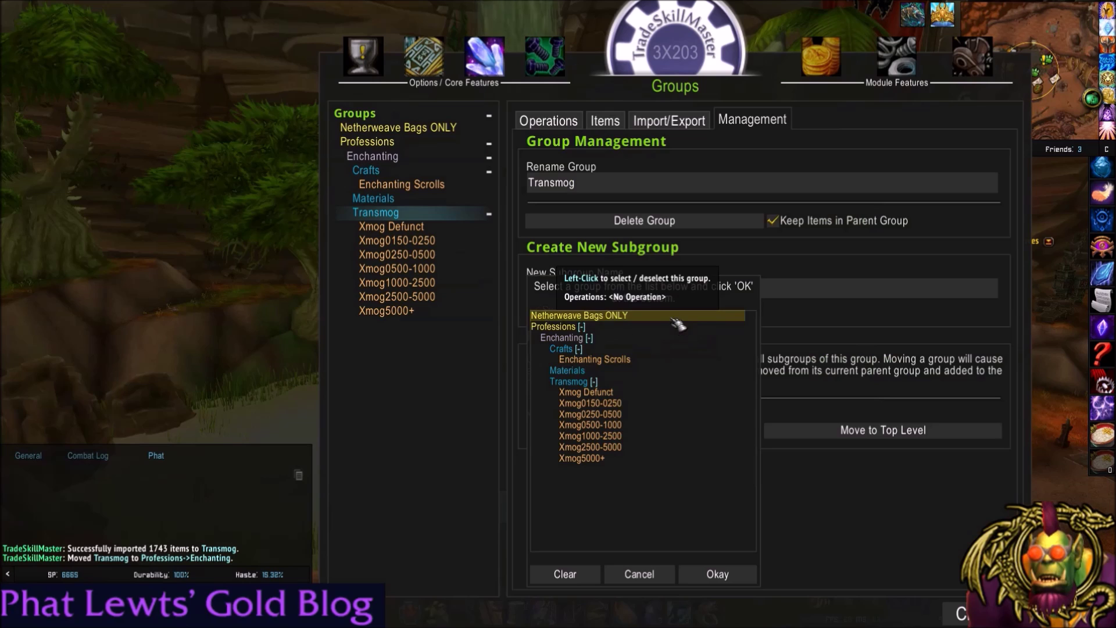
click(718, 575)
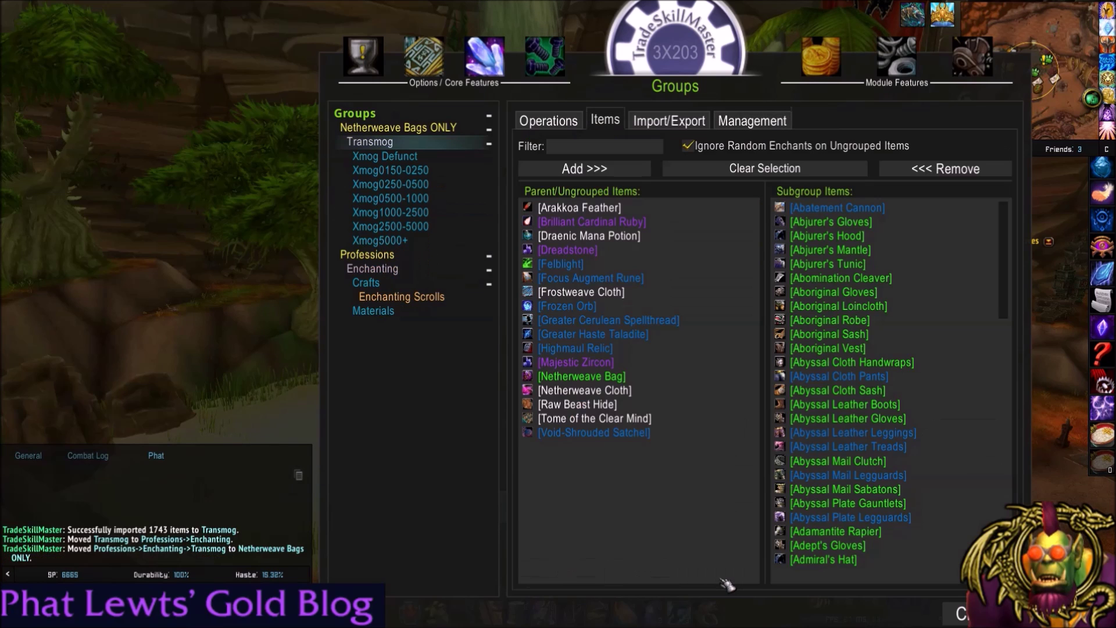